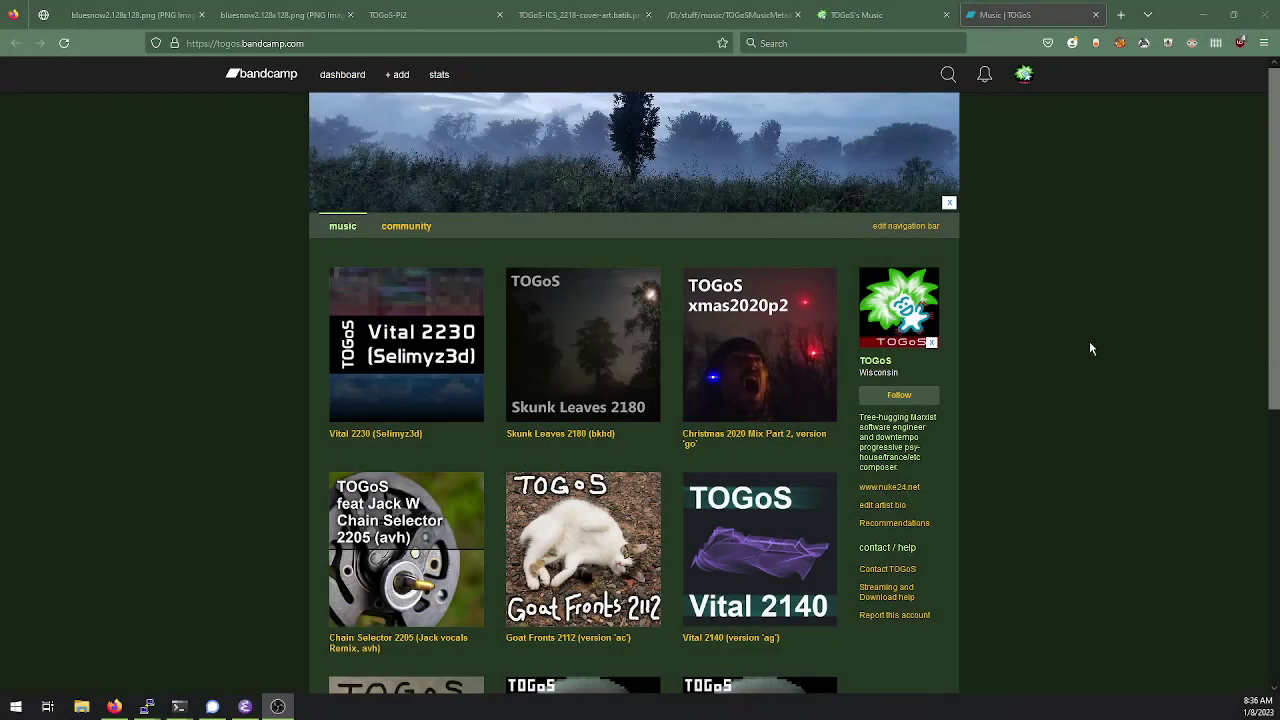
# Step: Bring the Firefox window to the front and scroll through the current page
pyautogui.click(1046, 291)
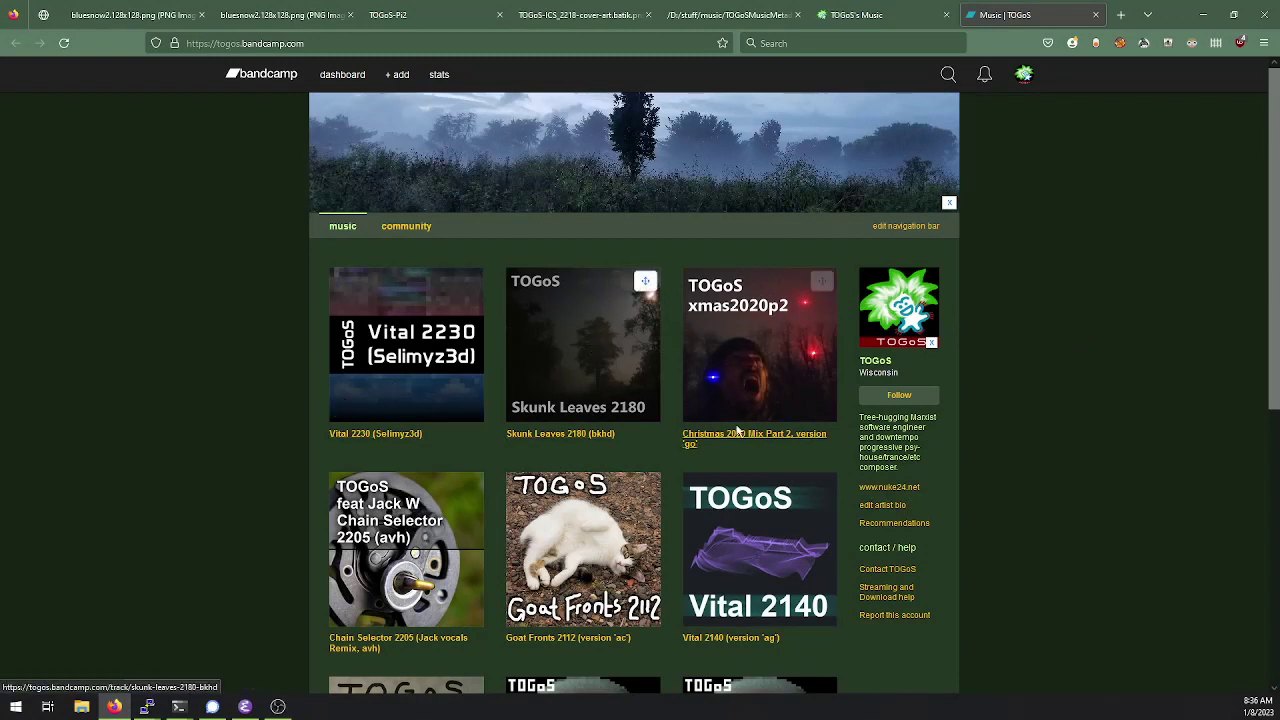
pyautogui.scroll(-1, 1058, 476)
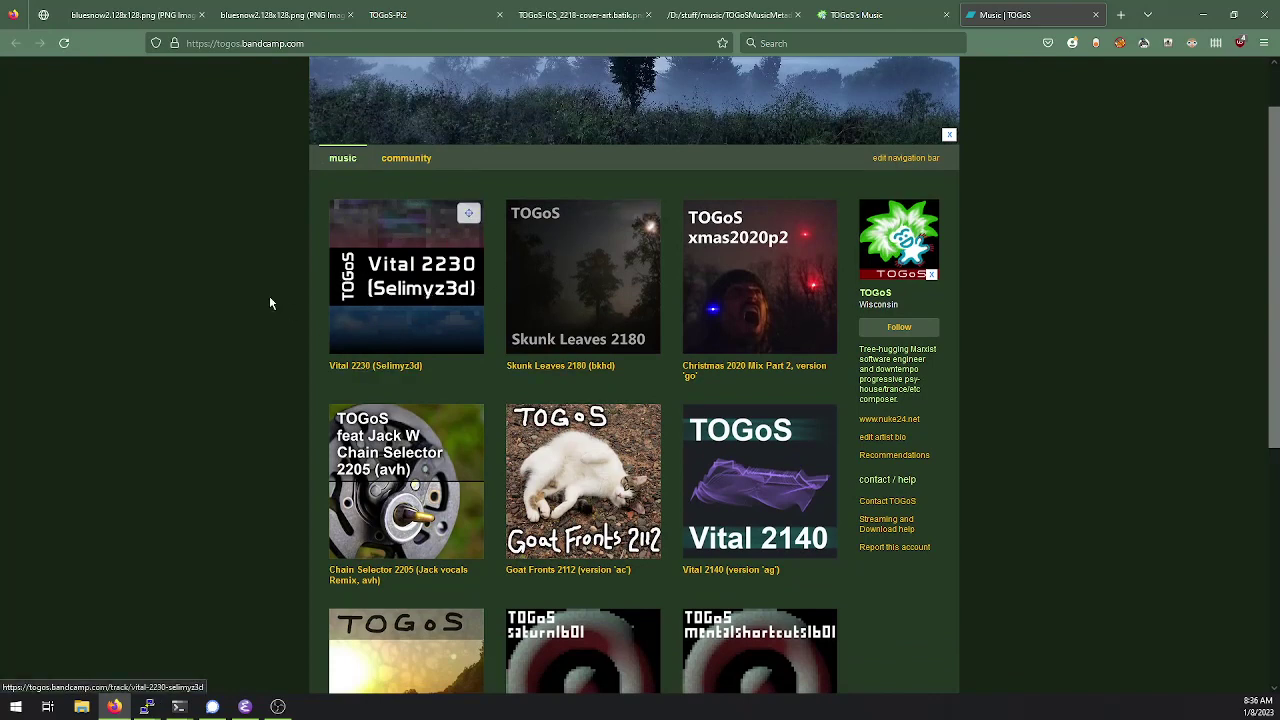
pyautogui.scroll(1, 285, 340)
pyautogui.scroll(1, 287, 343)
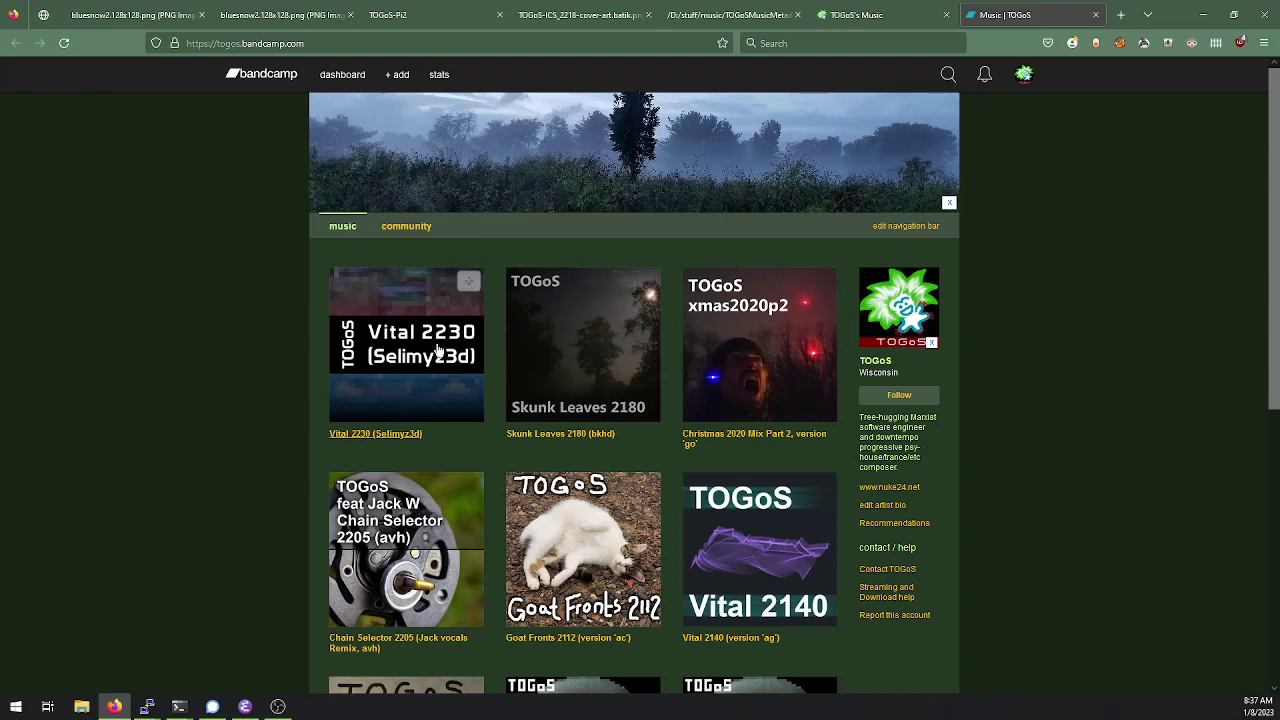
# Step: Show the TOGoS-ICS_2218-cover-art.batik.png tab's image at full size, then fitted to the window
pyautogui.click(578, 22)
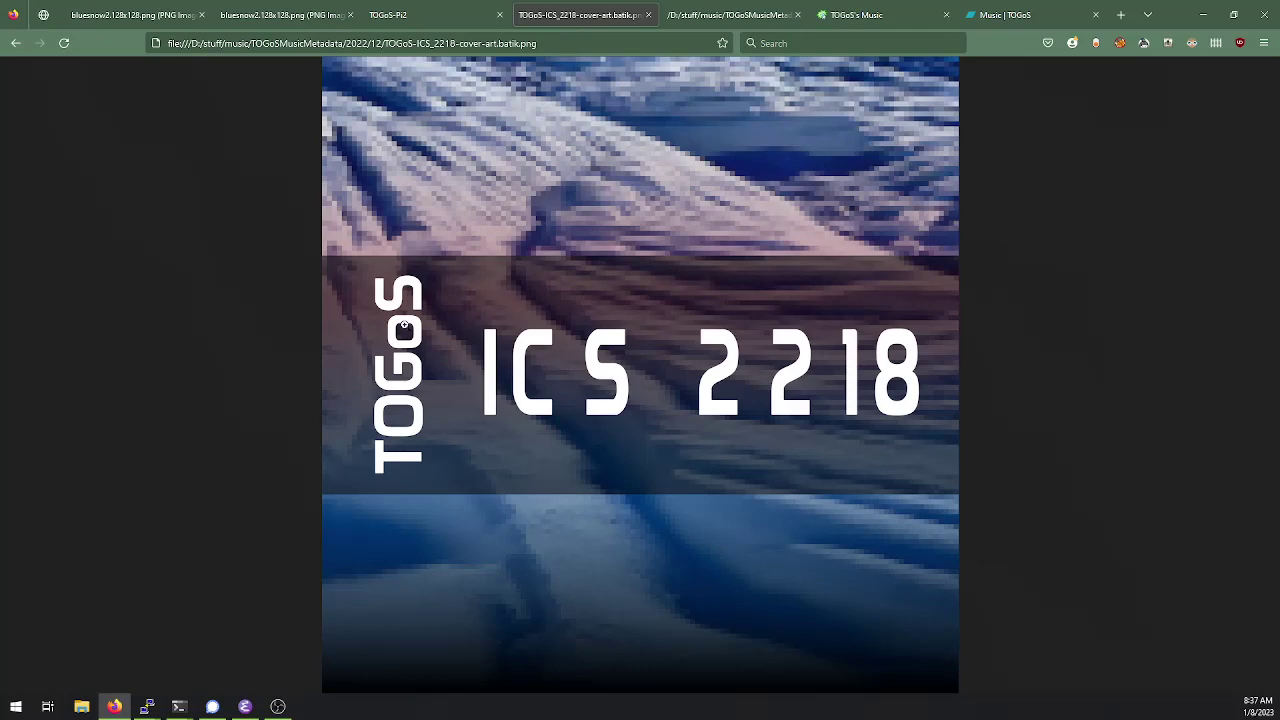
pyautogui.click(492, 336)
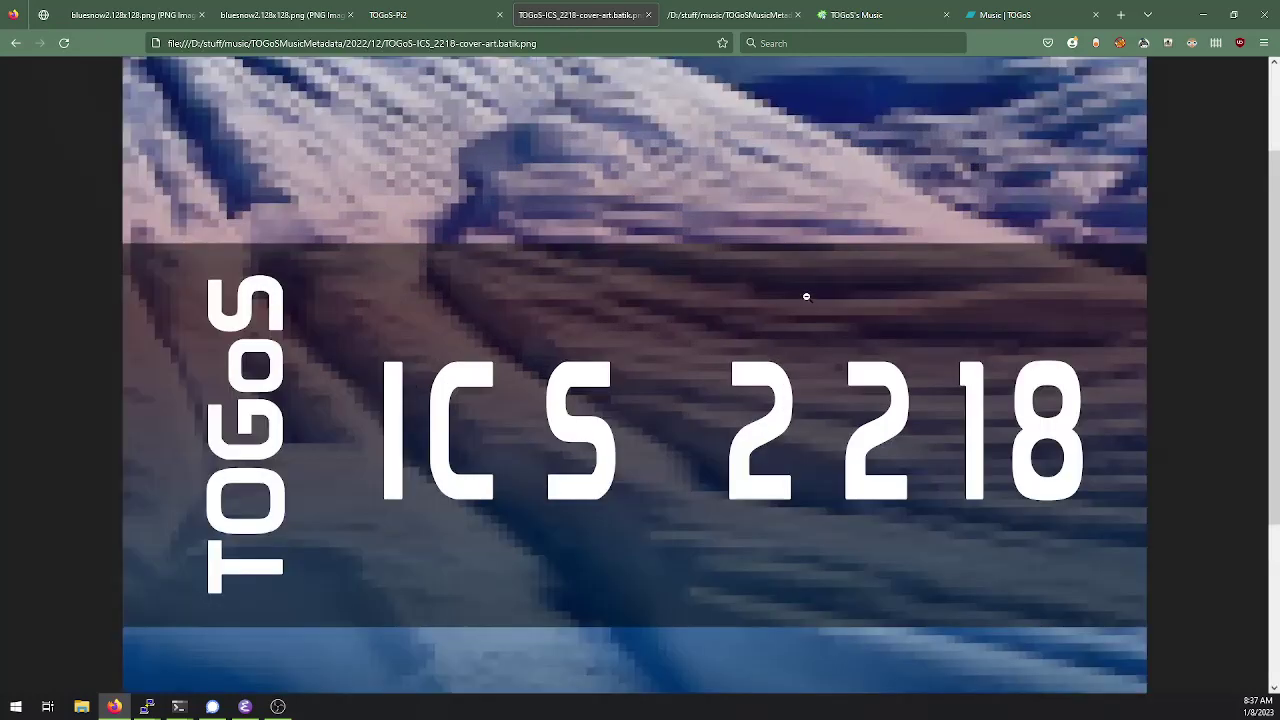
pyautogui.click(855, 401)
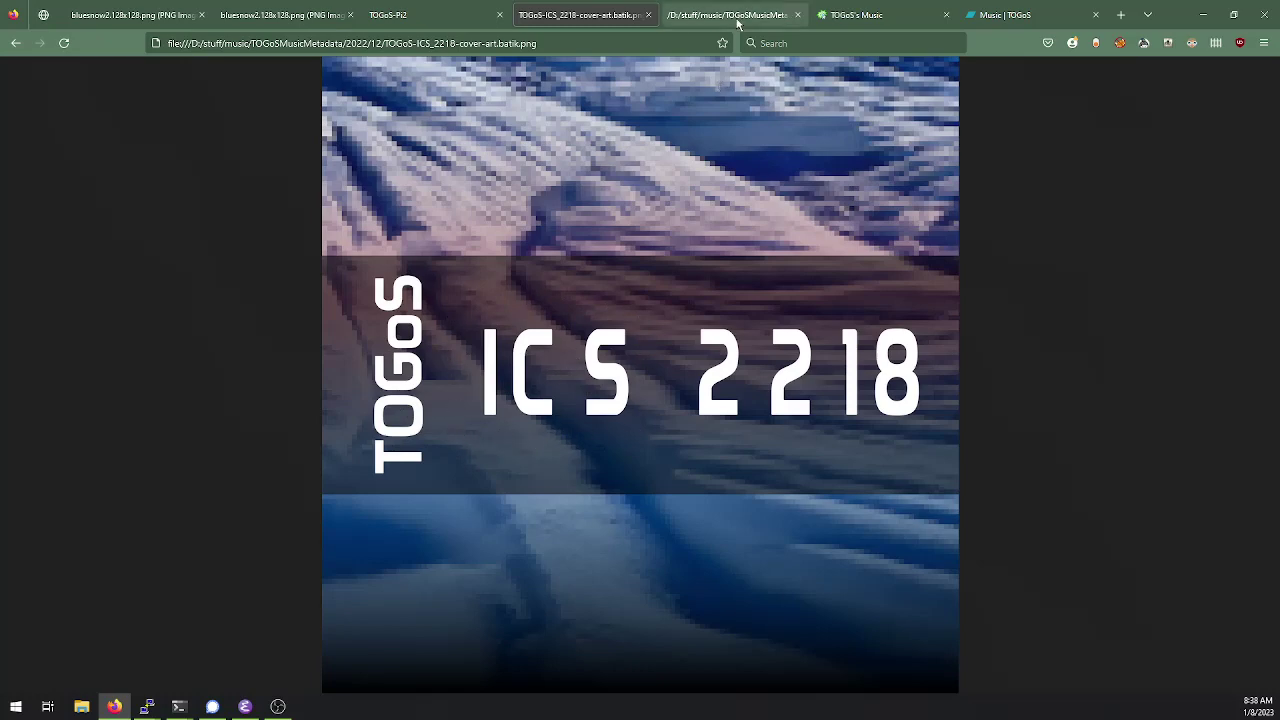
# Step: On the cover-art.svg tab, select the ICS 2218 title text, then clear the selection
pyautogui.click(740, 18)
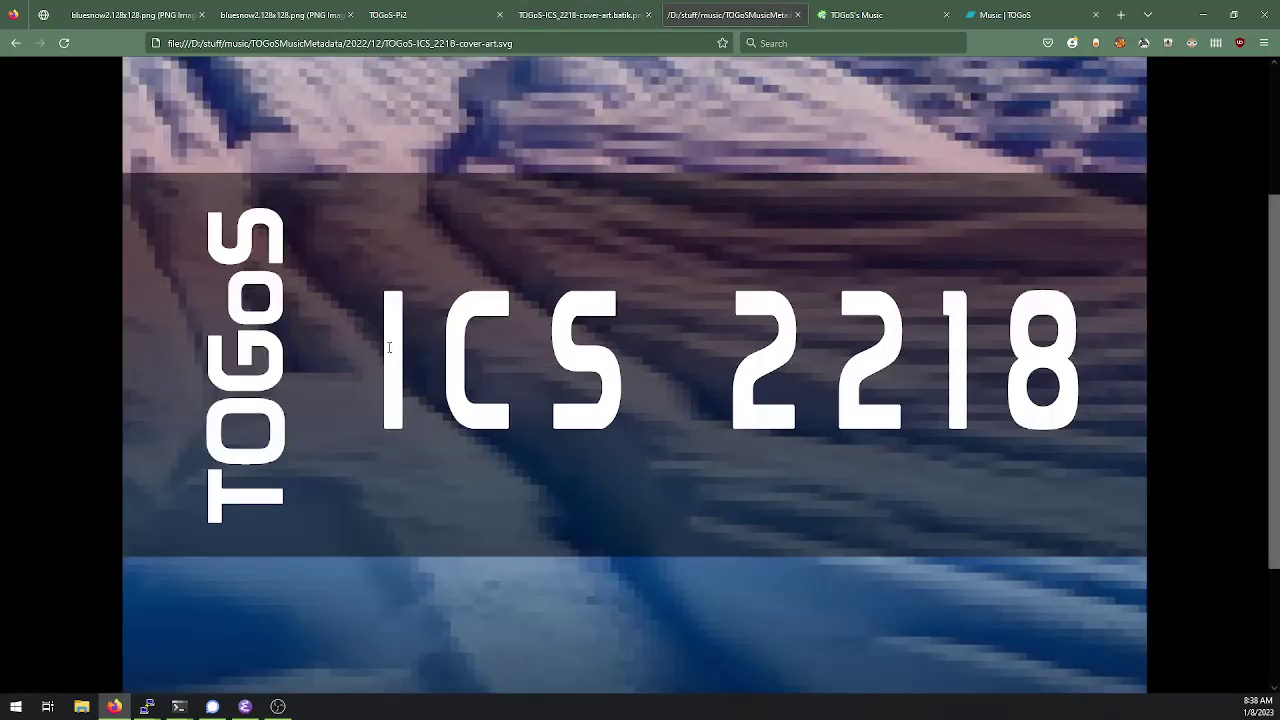
pyautogui.moveTo(1034, 348); pyautogui.dragTo(296, 526)
pyautogui.click(359, 455)
pyautogui.scroll(-2, 623, 394)
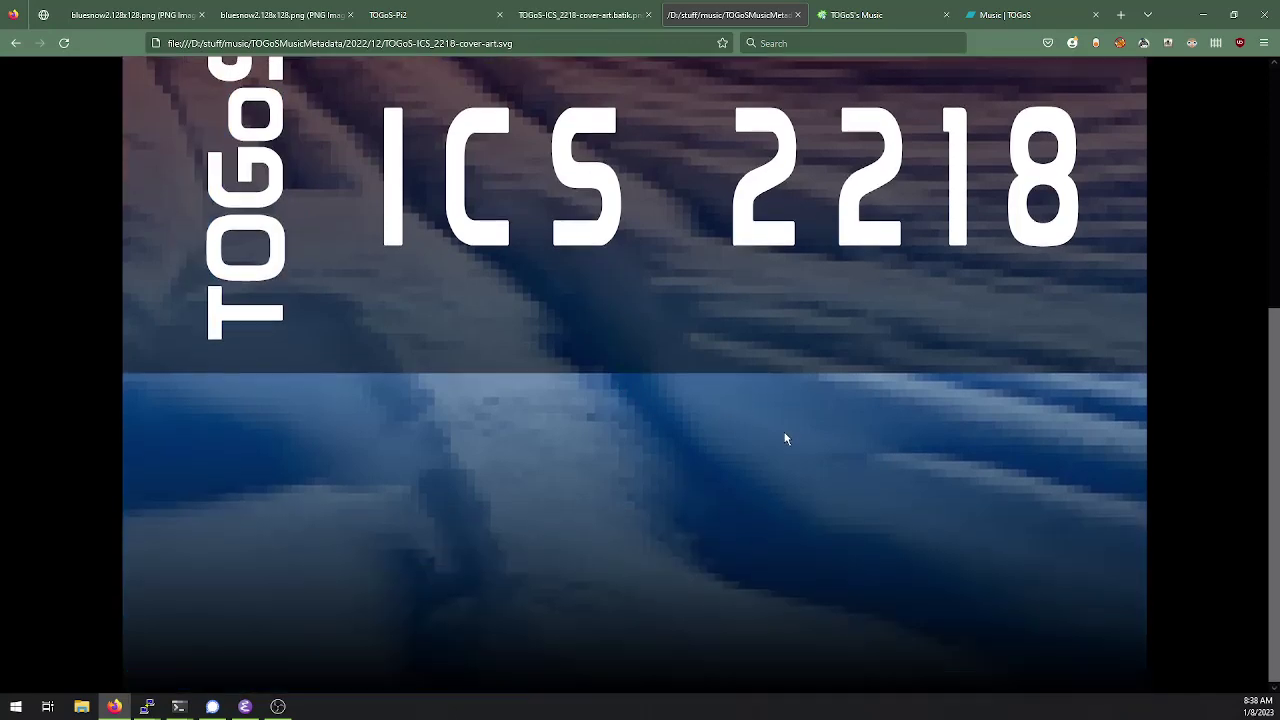
pyautogui.scroll(4, 804, 458)
# Step: Open and dismiss the SVG page's context menu several times, then switch to the Command Prompt
pyautogui.rightClick(779, 274)
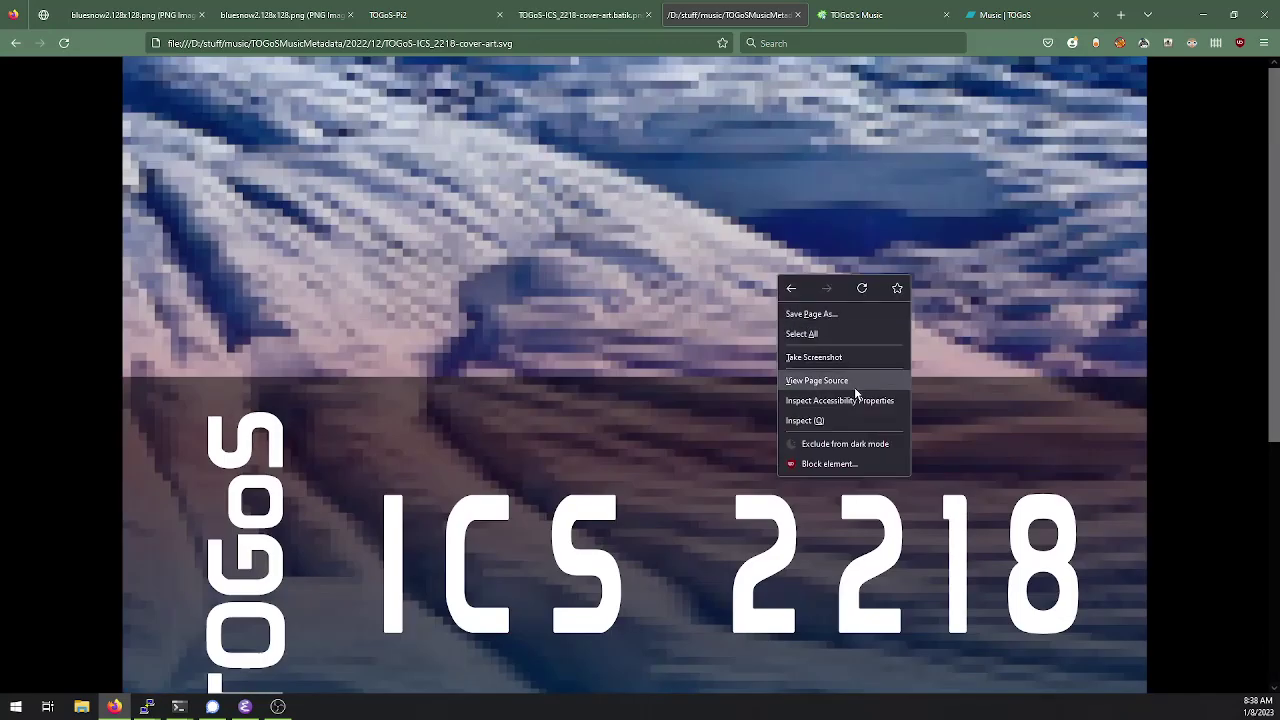
pyautogui.click(855, 362)
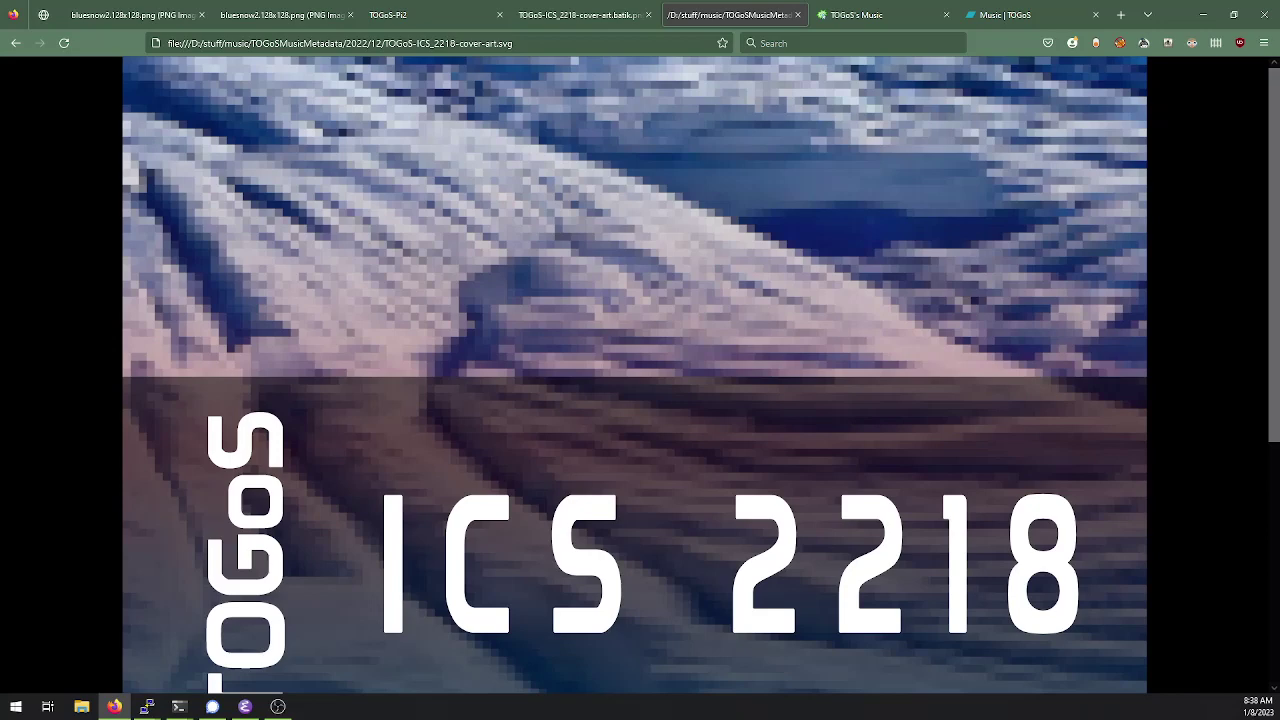
pyautogui.scroll(-4, 858, 382)
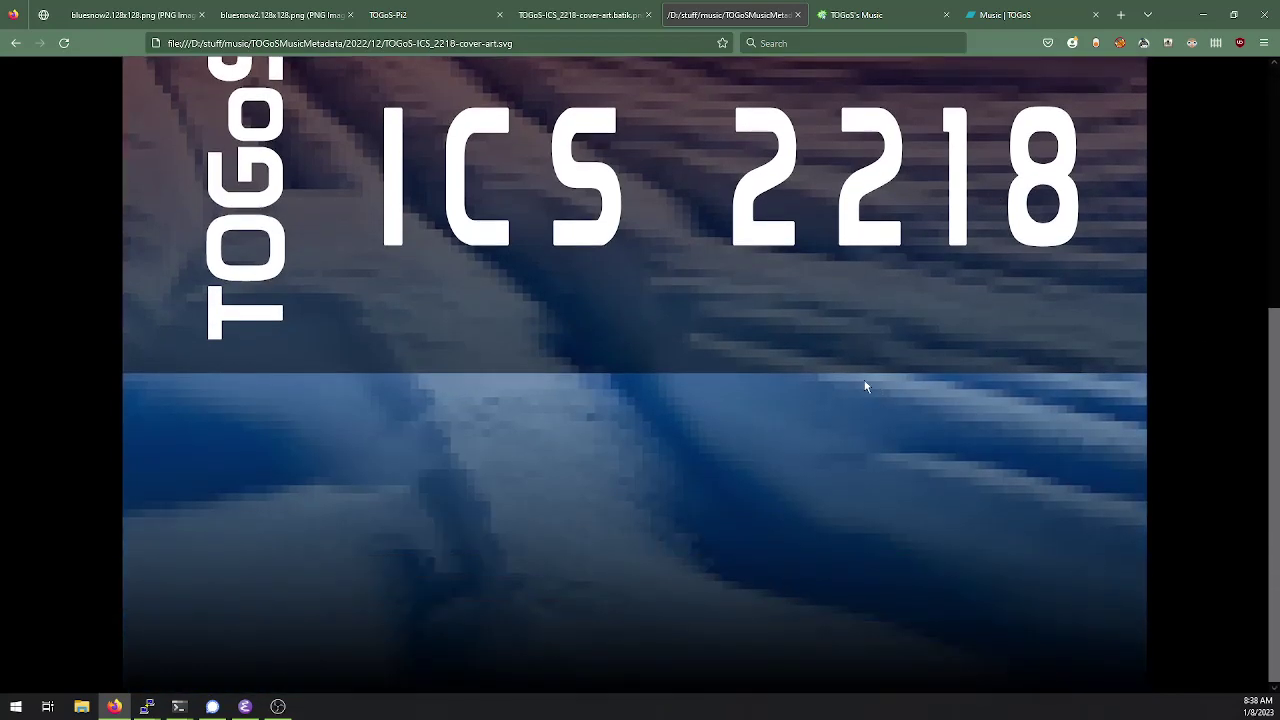
pyautogui.rightClick(731, 425)
pyautogui.click(642, 426)
pyautogui.rightClick(664, 445)
pyautogui.click(558, 438)
pyautogui.scroll(3, 920, 391)
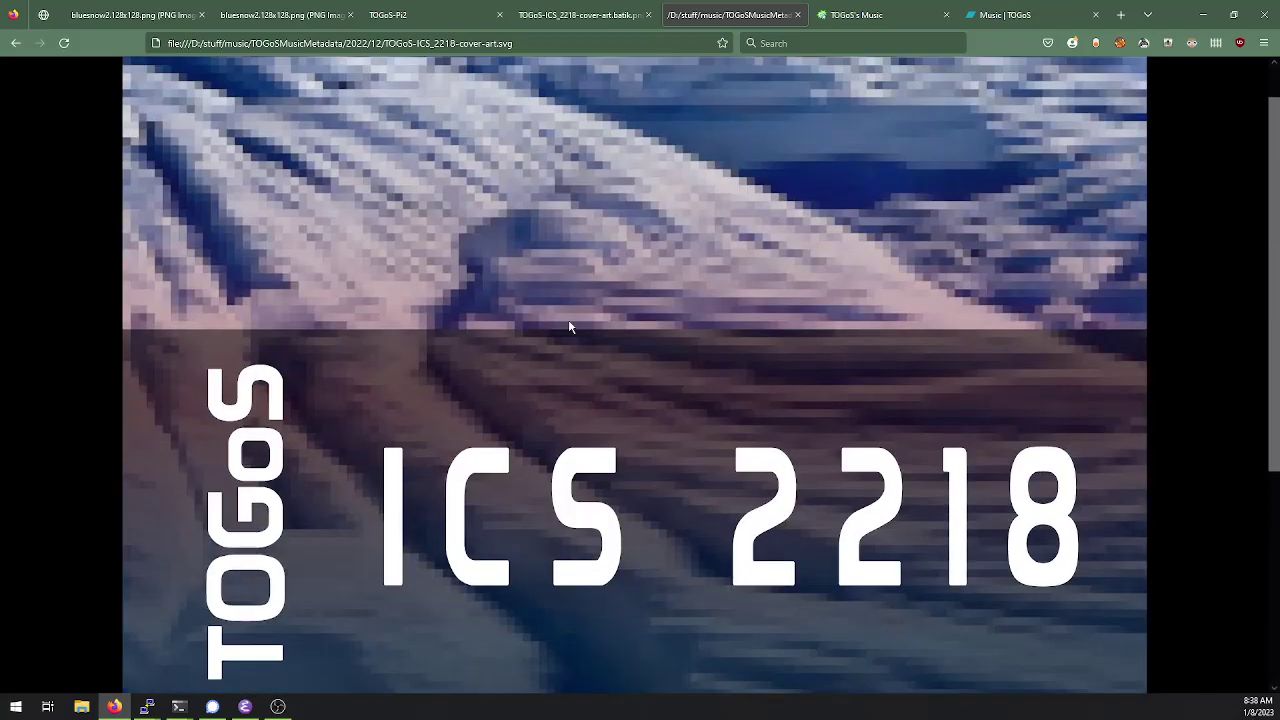
pyautogui.scroll(-1, 1050, 452)
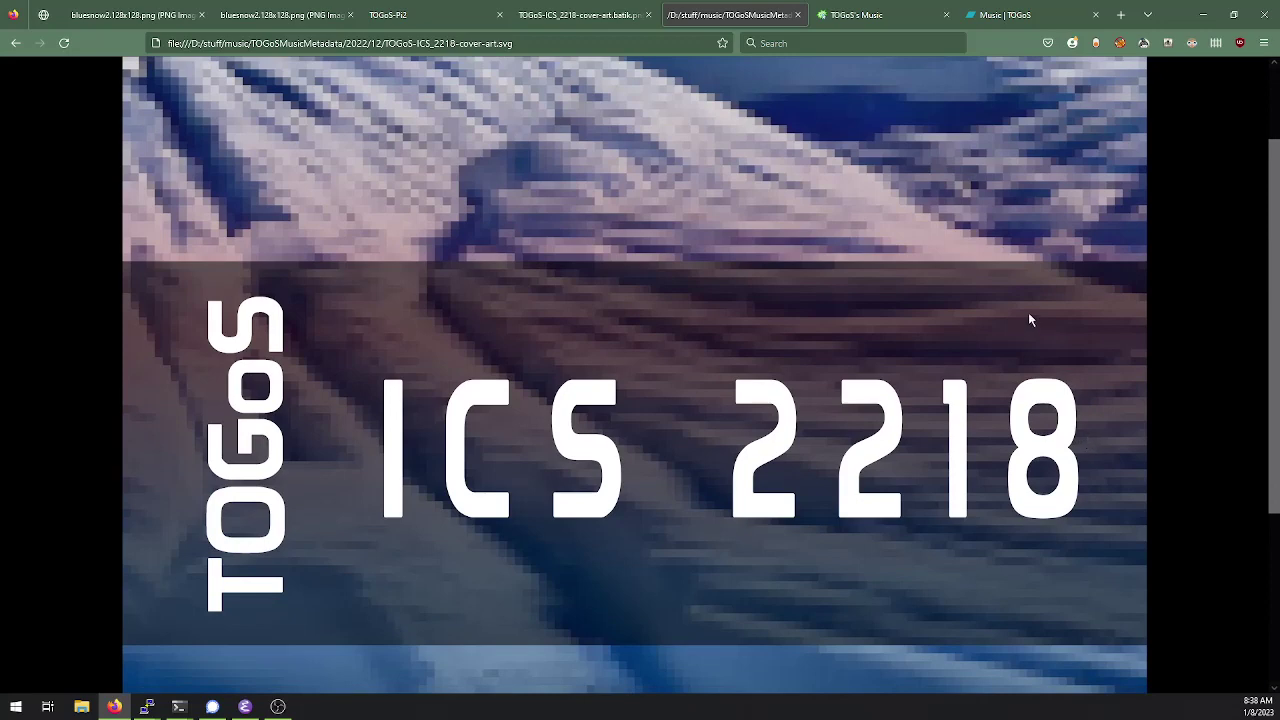
pyautogui.scroll(-1, 932, 271)
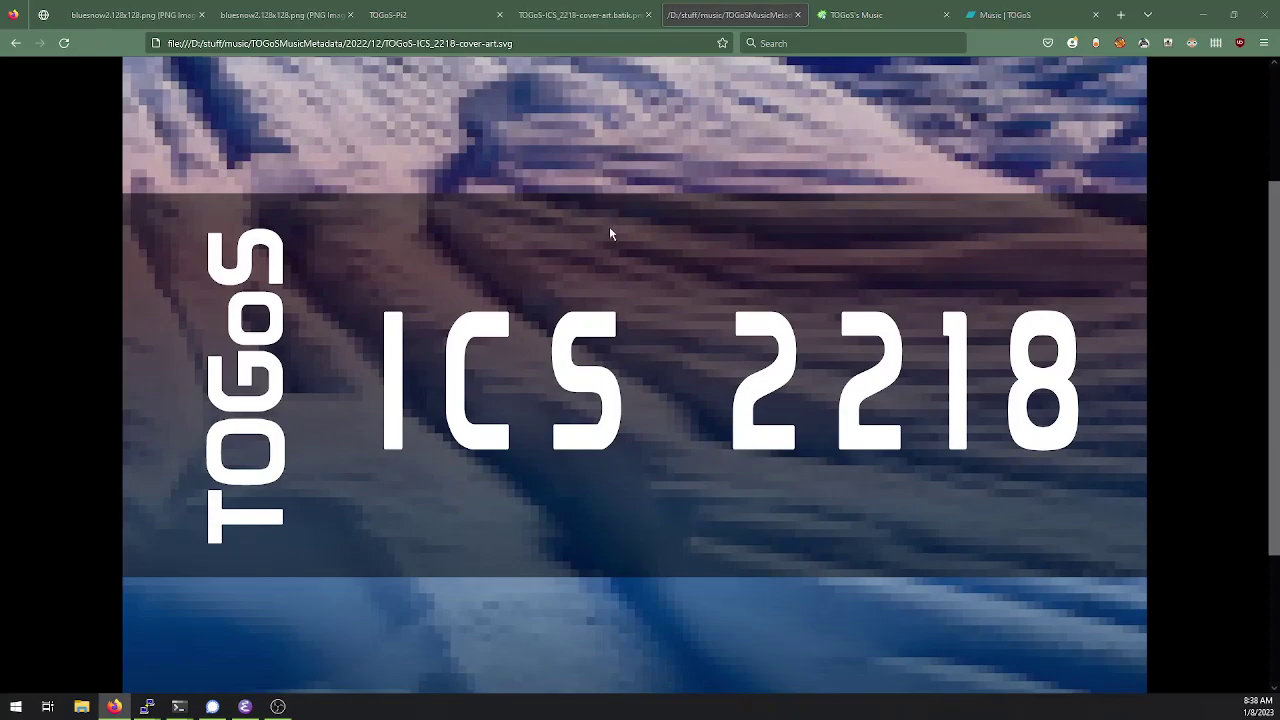
pyautogui.hotkey('alt', 'Tab')
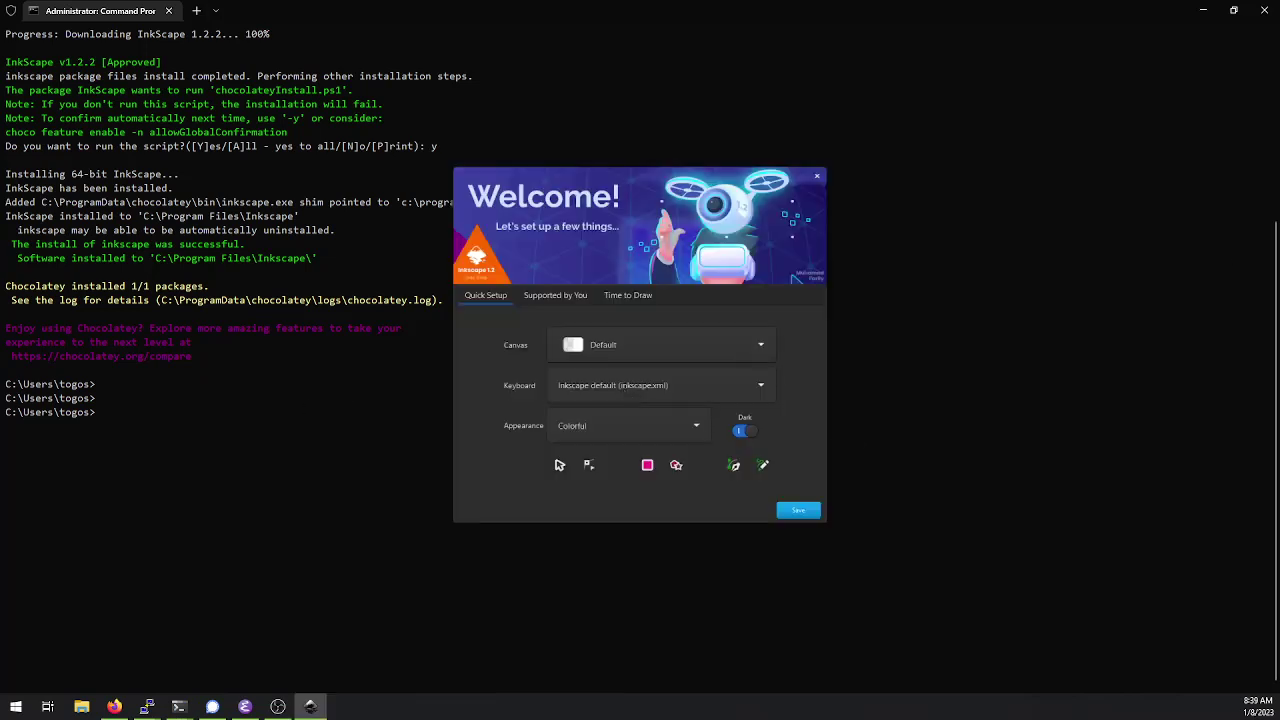
# Step: Move the Inkscape welcome dialog left and set the canvas style to Dark Checkerboard
pyautogui.moveTo(620, 178); pyautogui.dragTo(425, 194)
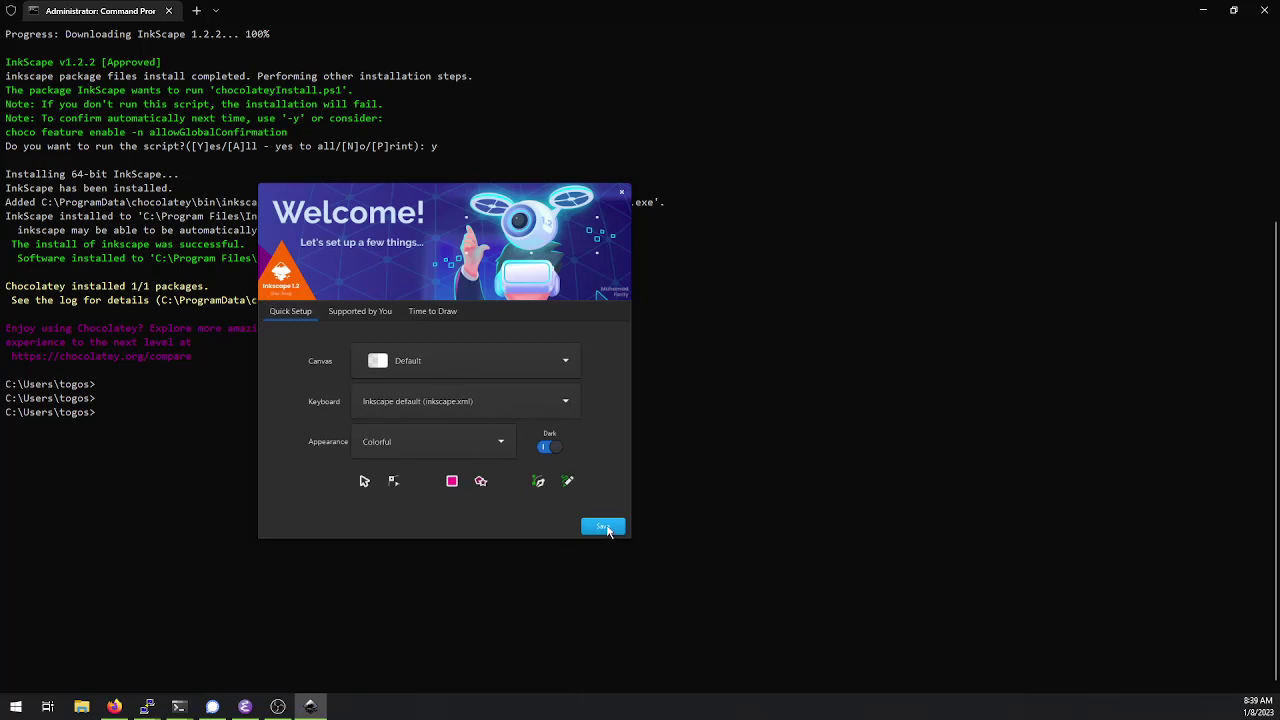
pyautogui.click(479, 364)
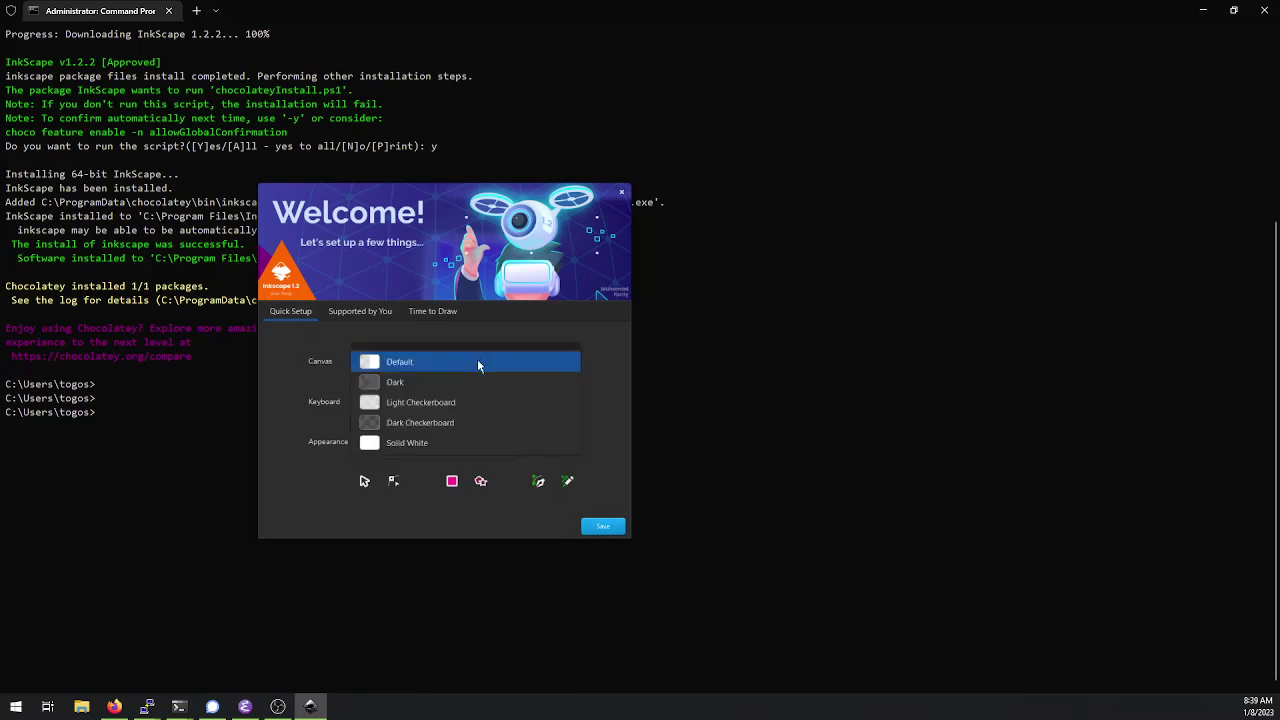
pyautogui.click(441, 423)
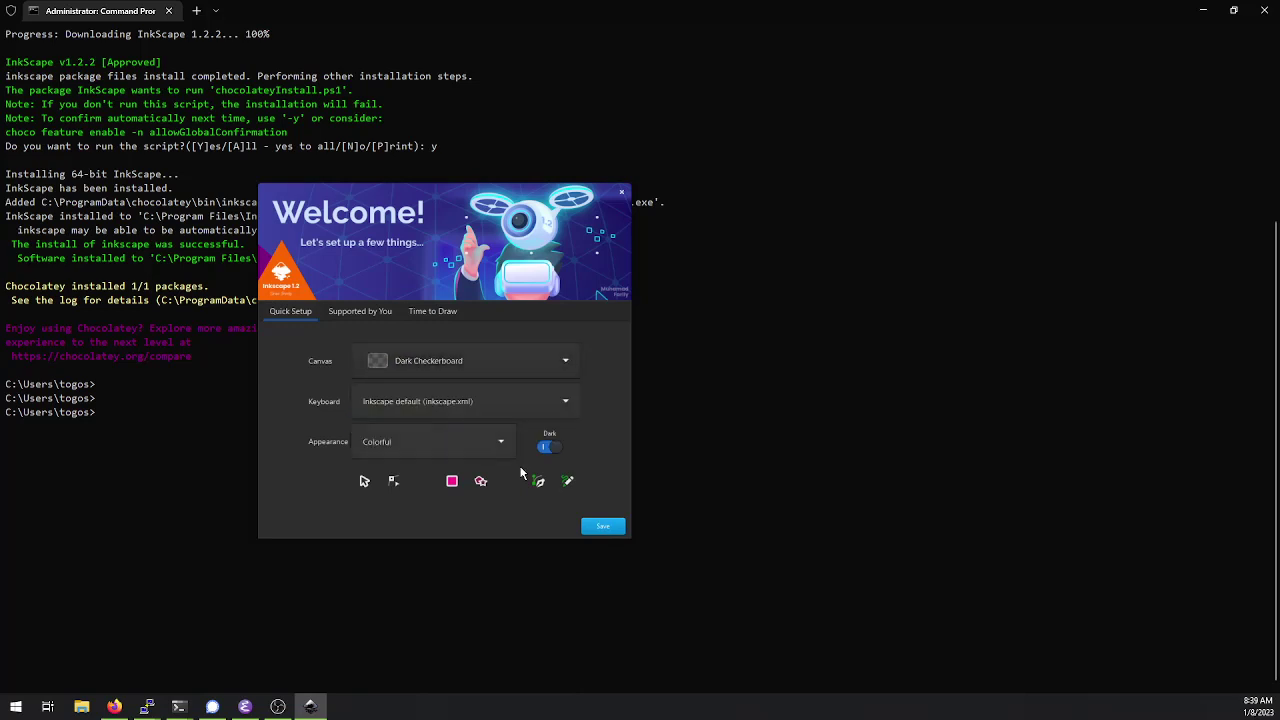
pyautogui.click(436, 407)
pyautogui.click(254, 400)
pyautogui.click(311, 706)
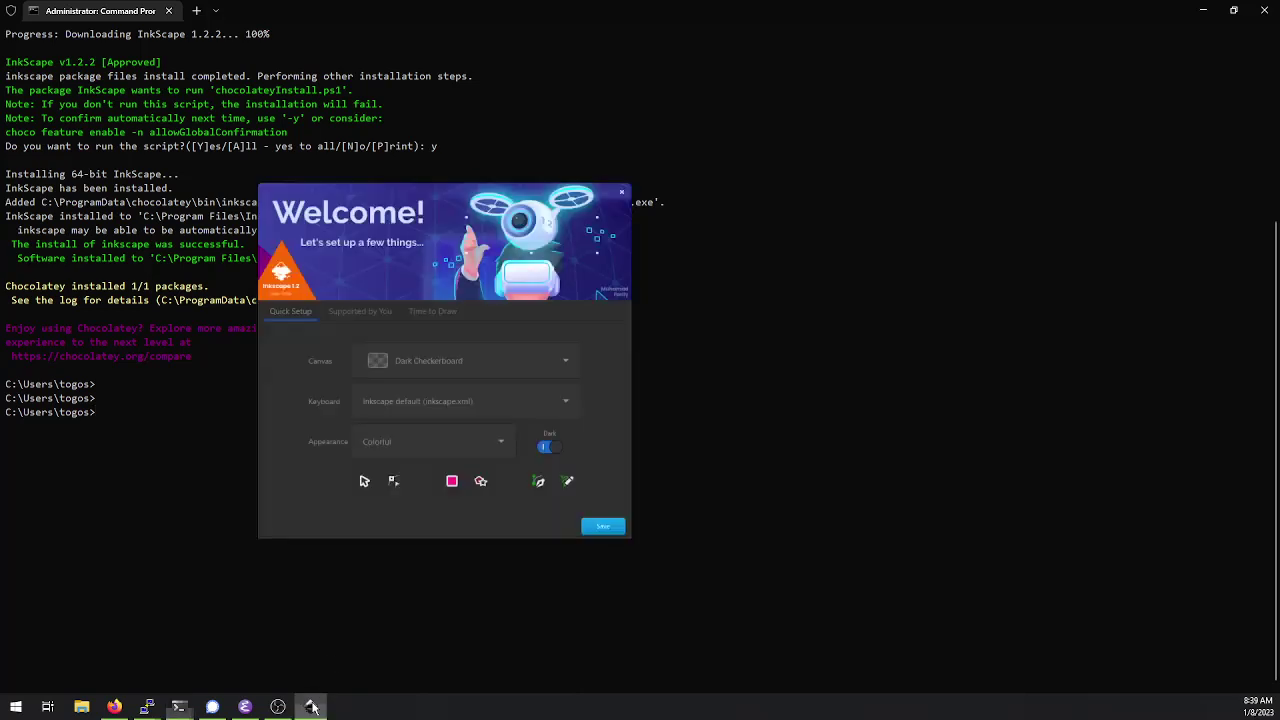
# Step: Set appearance to Compacted (Small Screens), save the quick setup, go to Time to Draw, and open File Explorer
pyautogui.click(434, 441)
pyautogui.press('Escape')
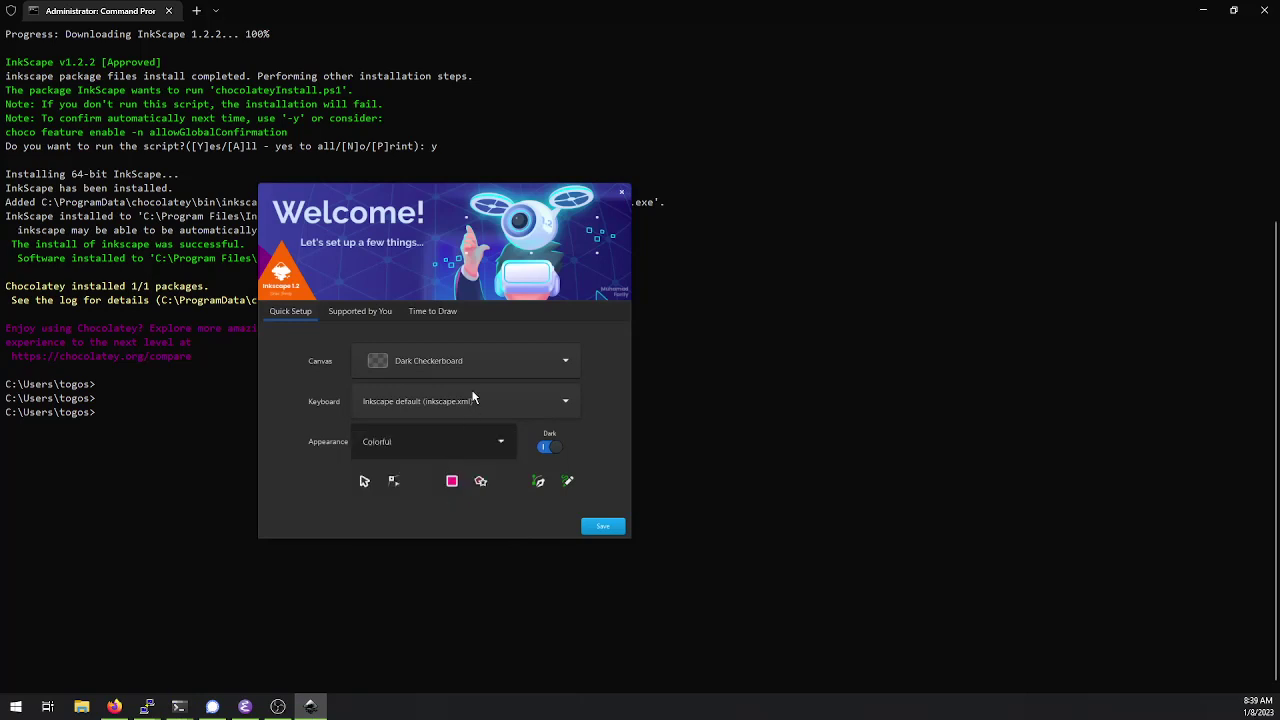
pyautogui.press('Down')
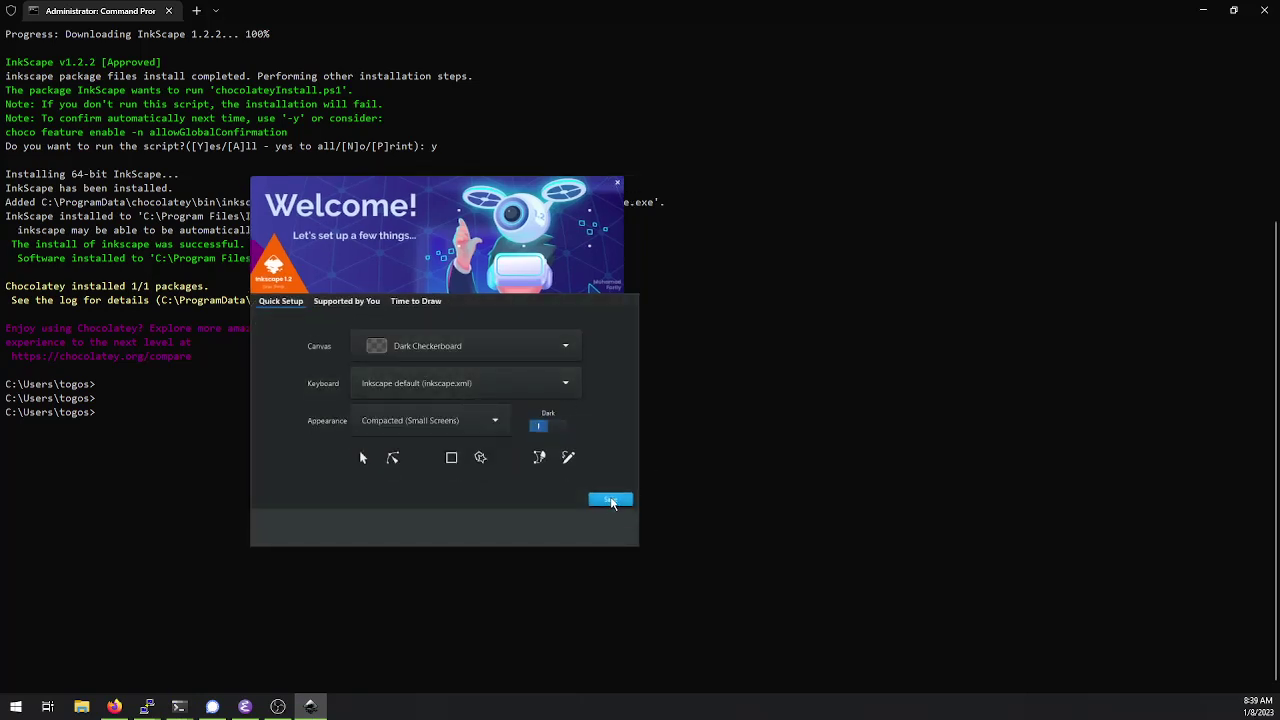
pyautogui.click(611, 500)
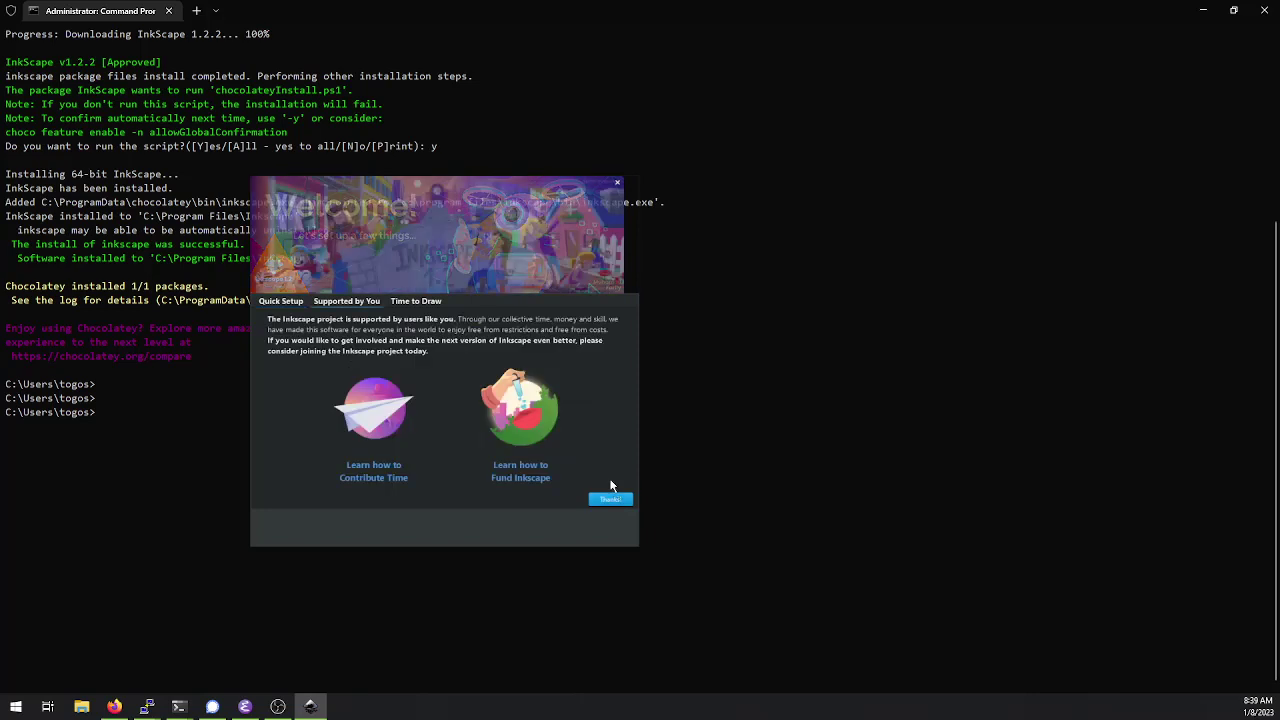
pyautogui.click(415, 301)
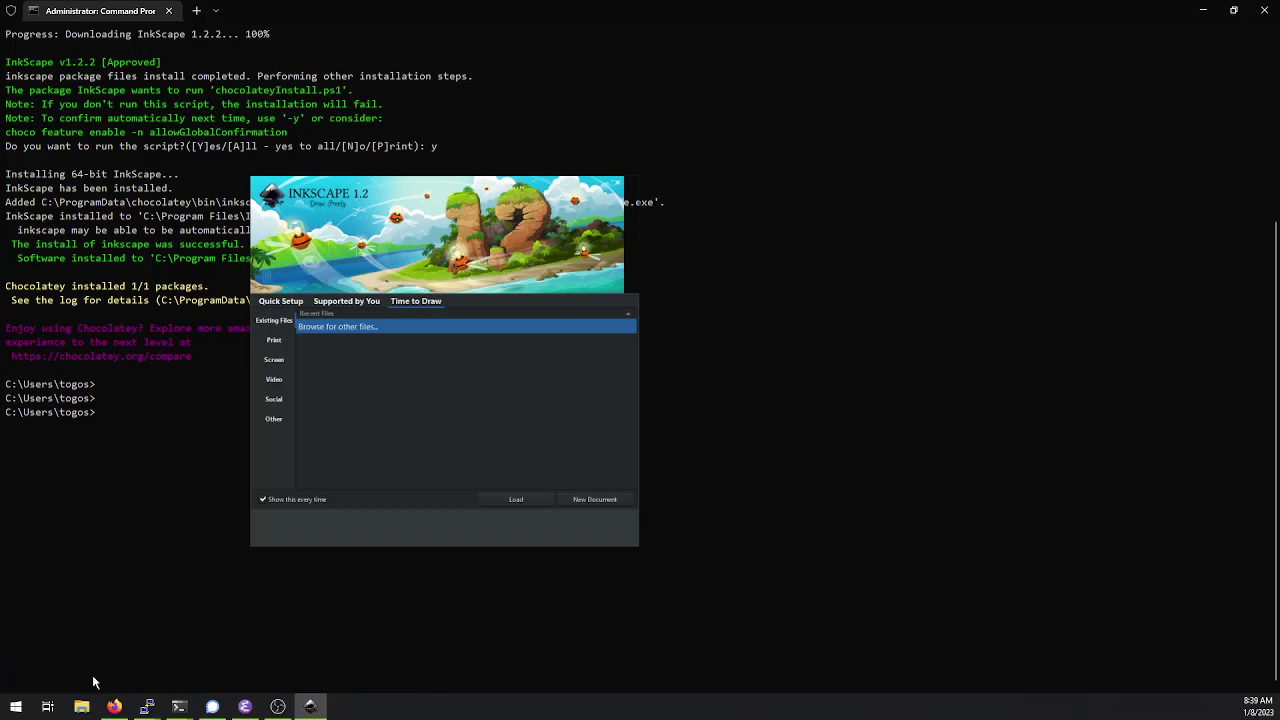
pyautogui.click(82, 707)
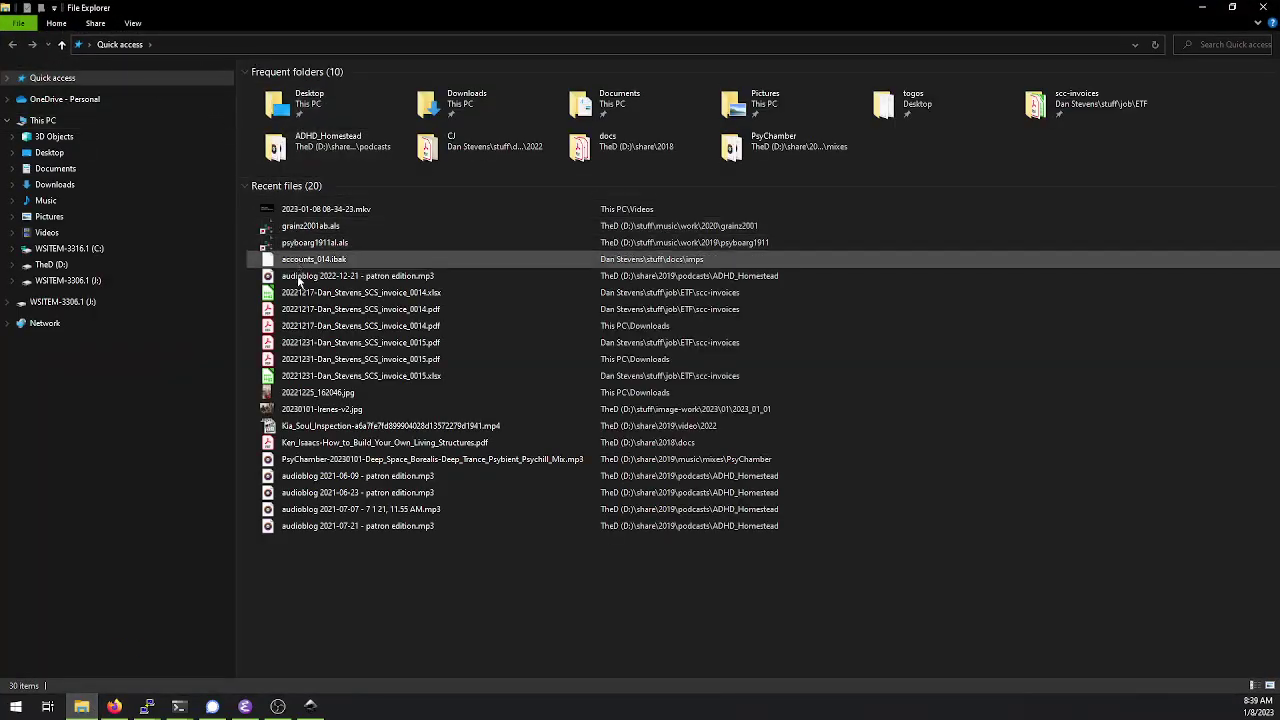
# Step: Navigate File Explorer to the D: drive and start typing the TOGoSMusicMetadata folder name
pyautogui.click(175, 46)
pyautogui.write('d:\\')
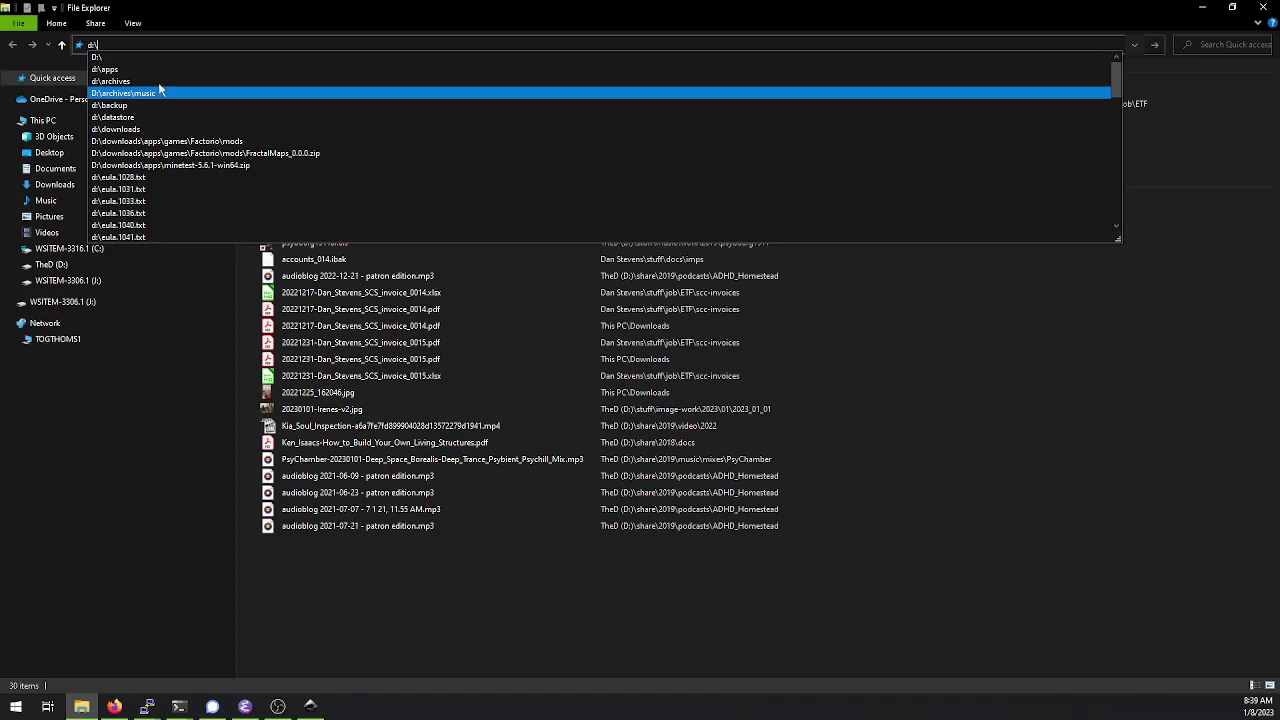
pyautogui.press('Return')
pyautogui.click(273, 46)
pyautogui.write('TOGoSMsu')
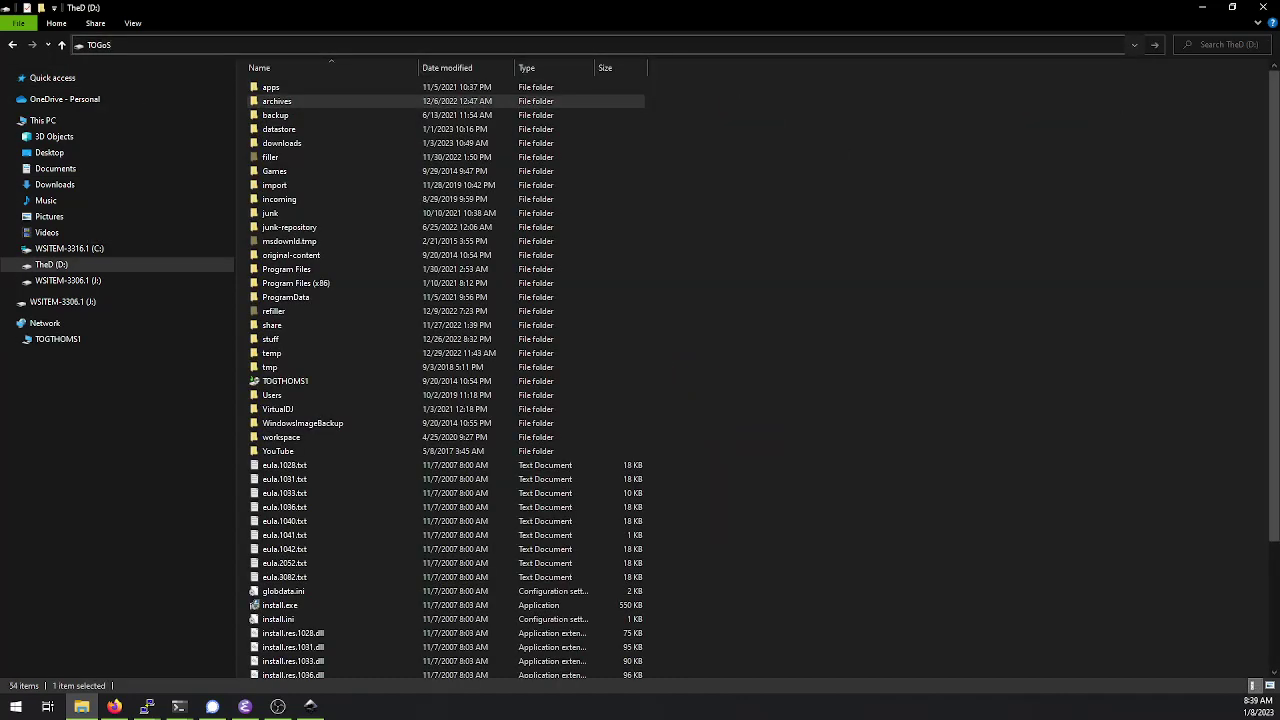
pyautogui.press('BackSpace')
pyautogui.press('BackSpace')
pyautogui.write('usicMNe')
# Step: Go to D:\stuff\music\TOGoSMusicMetadata\2022\12 and select TOGoS-ICS_2218-cover-art.svg
pyautogui.hotkey('ctrl', 'a')
pyautogui.write('D:\\stuff\\')
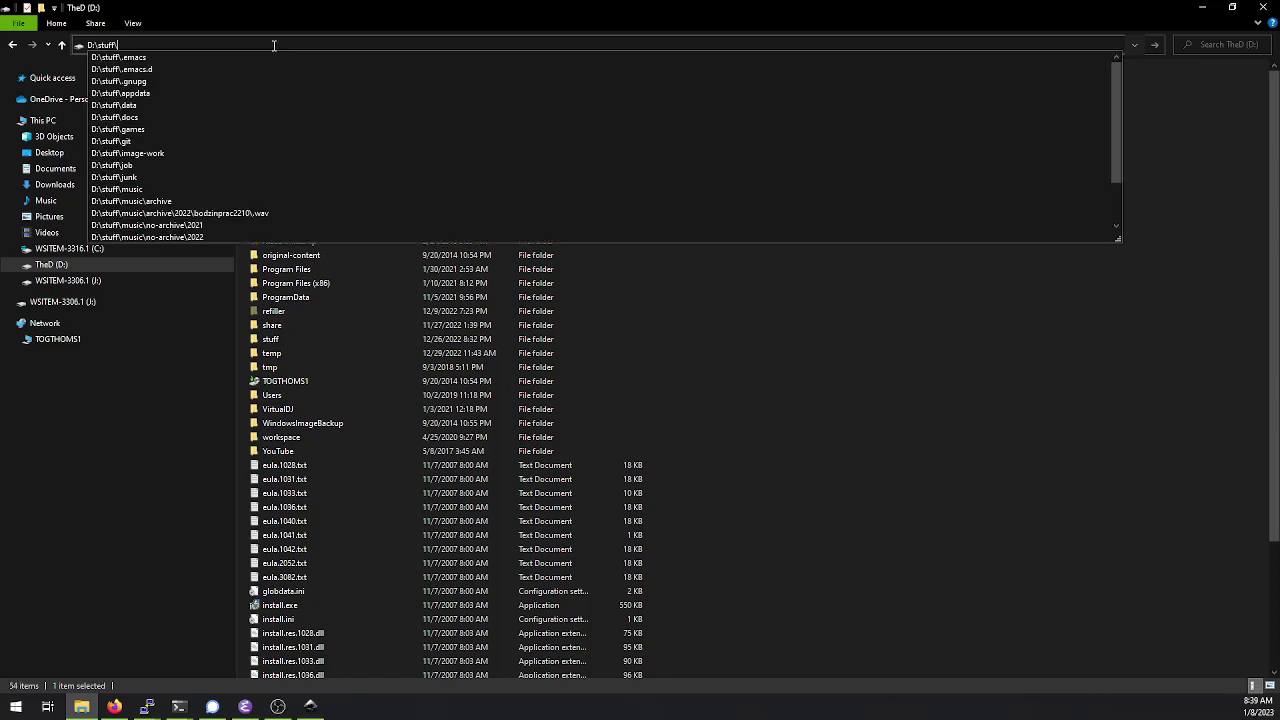
pyautogui.write('music\\wo')
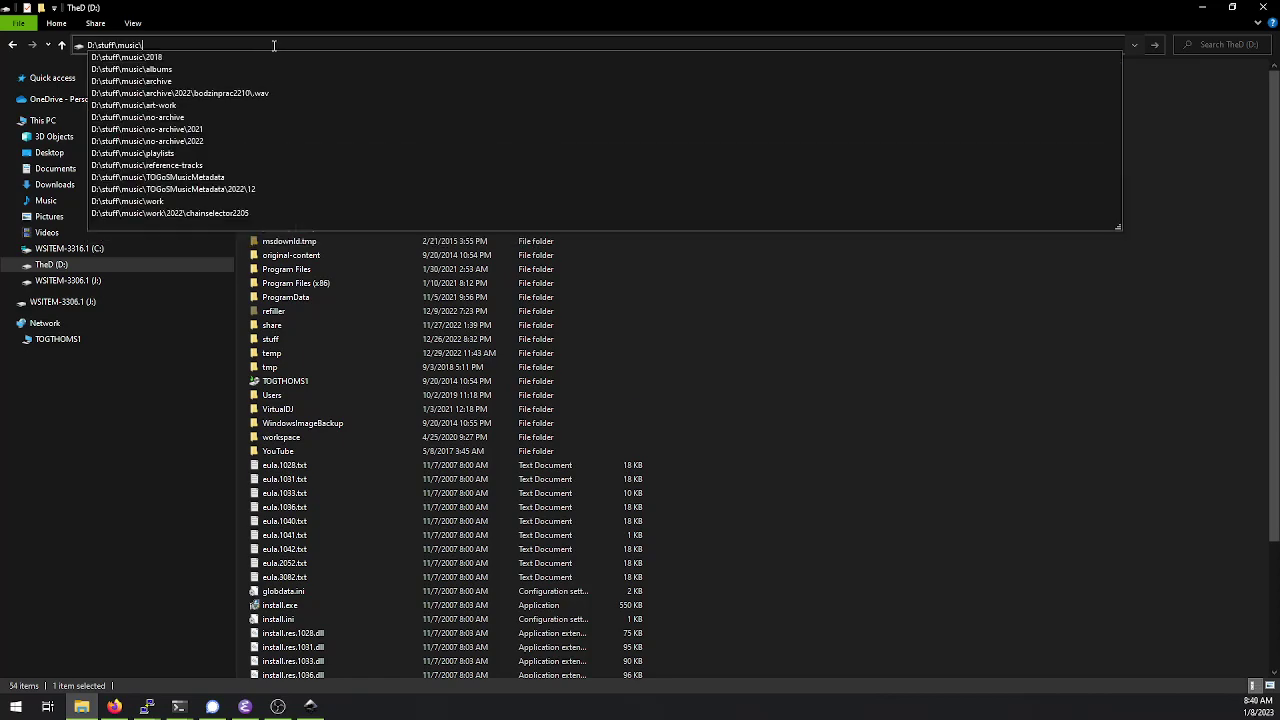
pyautogui.press('BackSpace')
pyautogui.press('BackSpace')
pyautogui.write('TOGoSMusicMetadata\\')
pyautogui.press('Down')
pyautogui.press('Down')
pyautogui.press('Down')
pyautogui.press('Down')
pyautogui.press('Down')
pyautogui.press('Down')
pyautogui.press('Down')
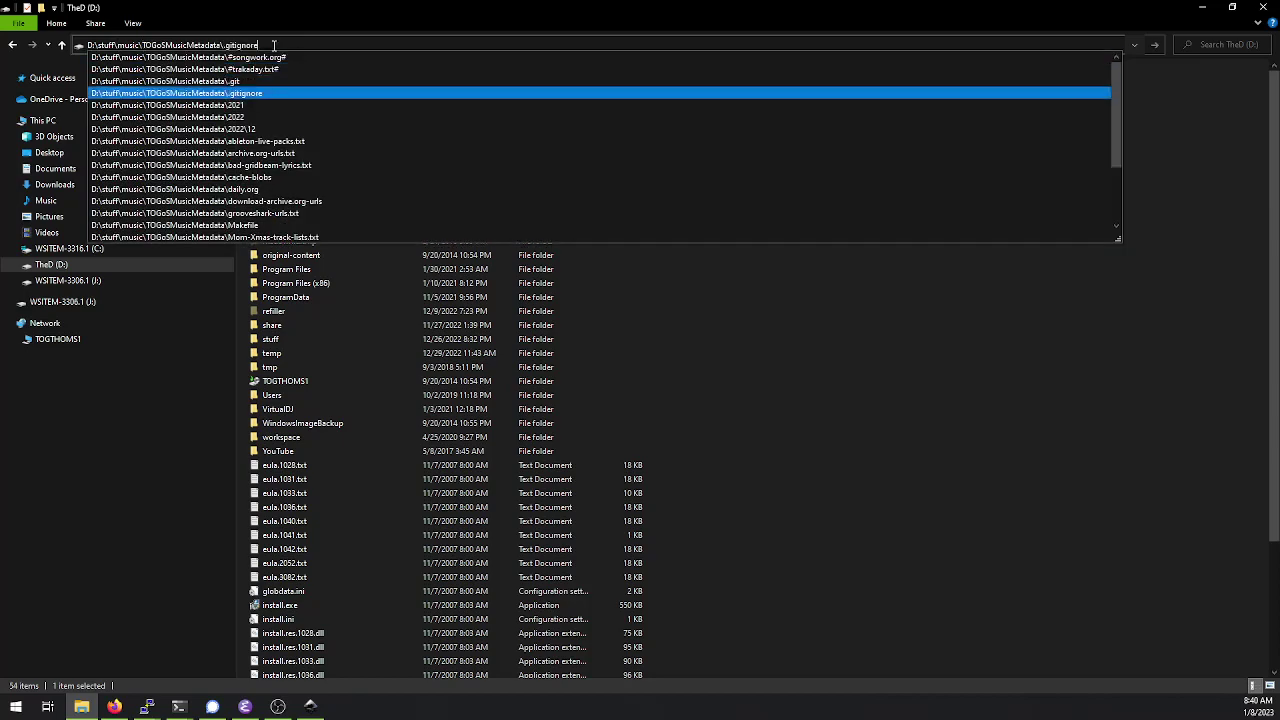
pyautogui.press('Return')
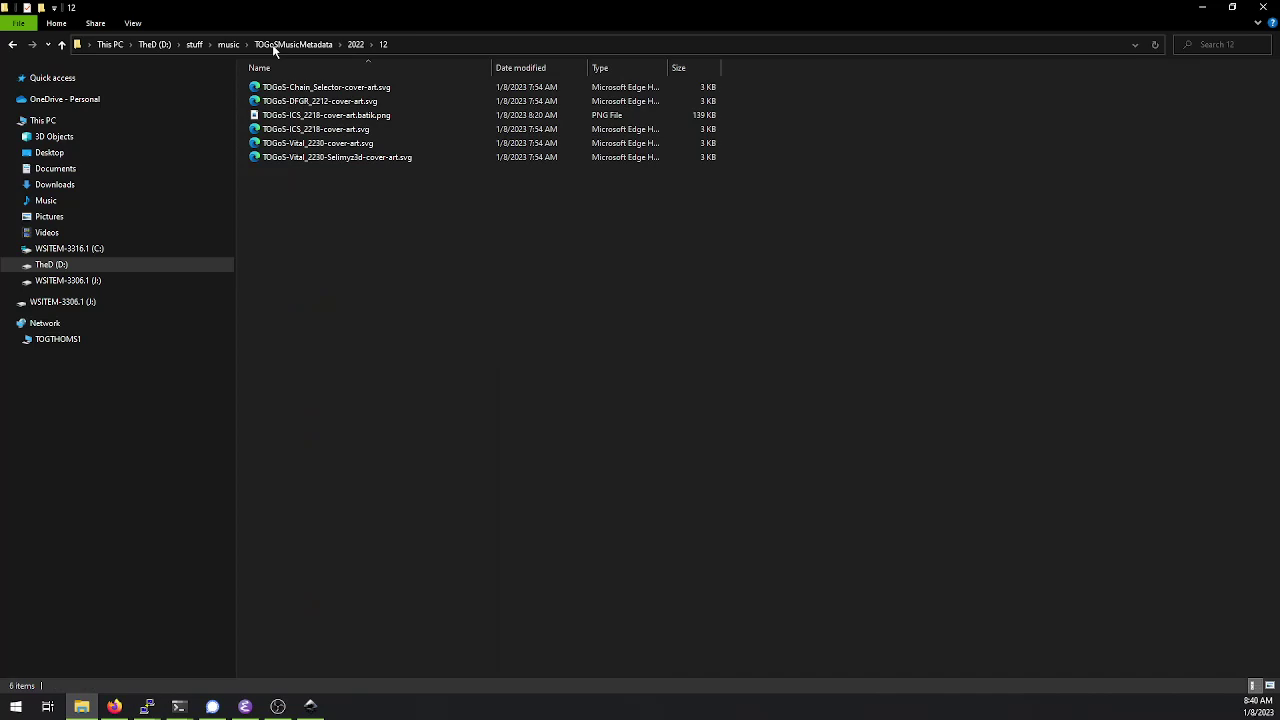
pyautogui.click(364, 131)
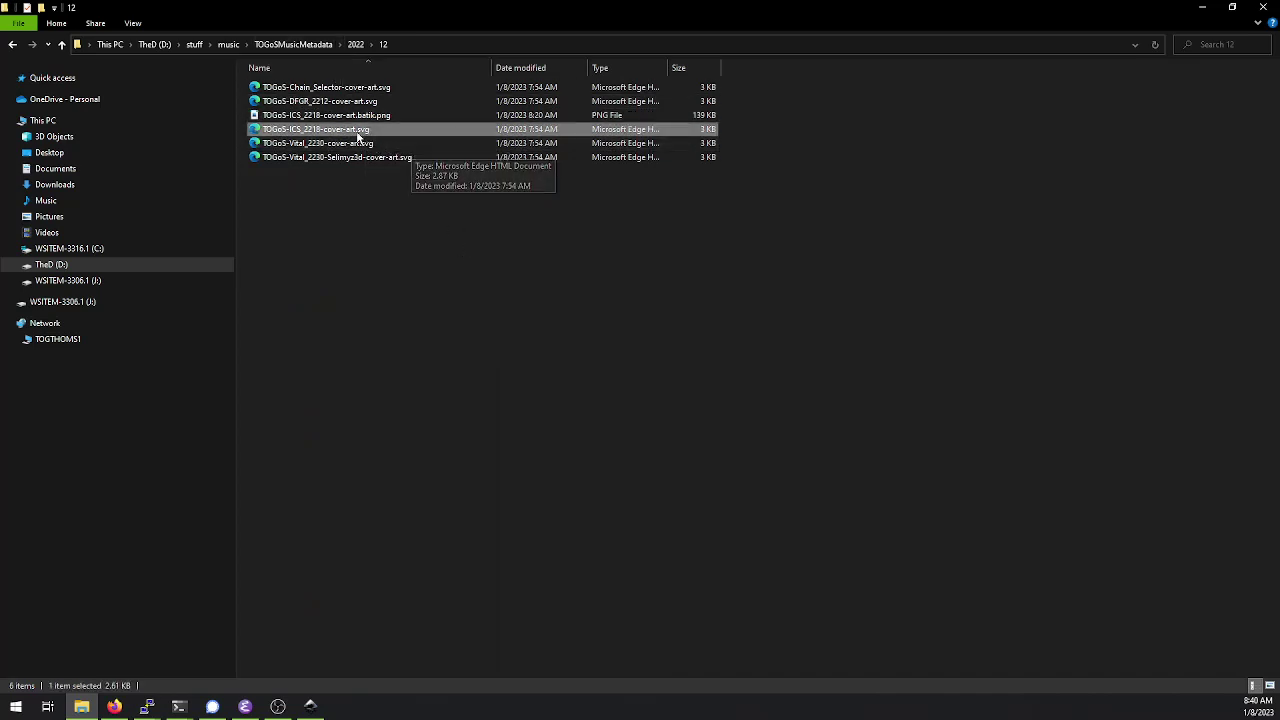
# Step: Drop the ICS 2218 SVG on Inkscape's welcome screen, open the Load chooser, and copy the folder path
pyautogui.moveTo(427, 135); pyautogui.dragTo(551, 380)
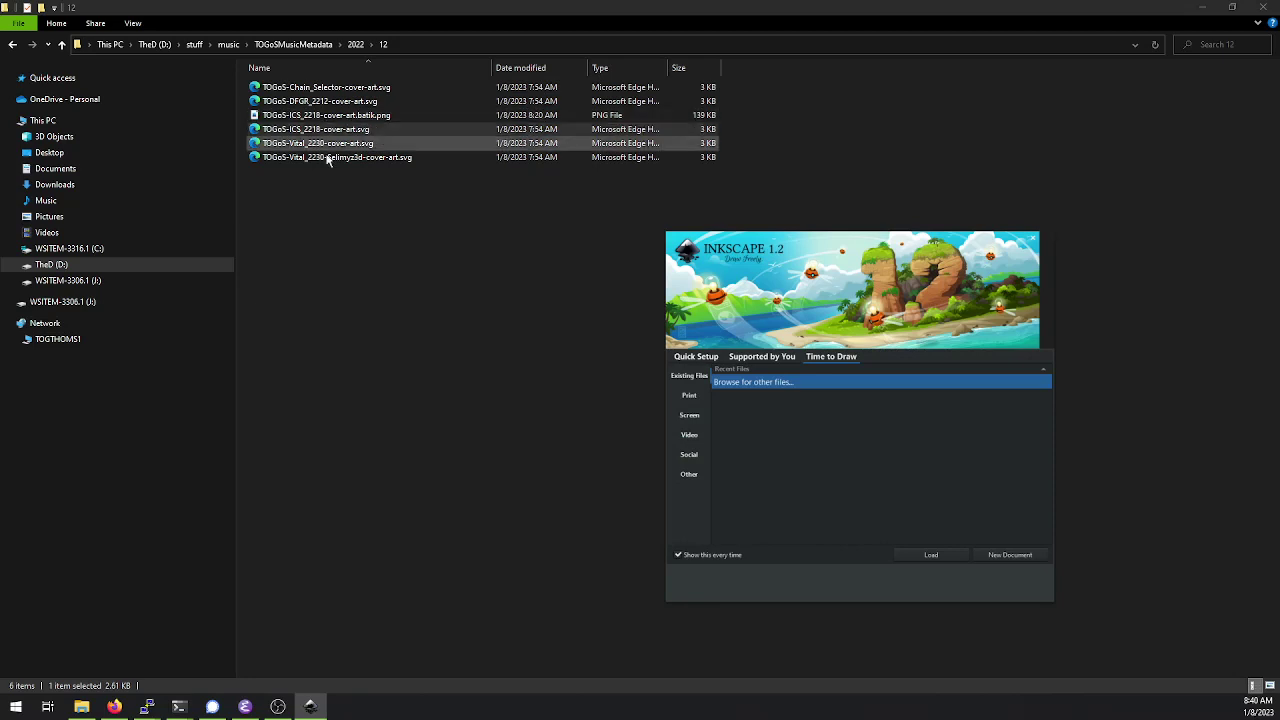
pyautogui.moveTo(318, 129); pyautogui.dragTo(777, 586)
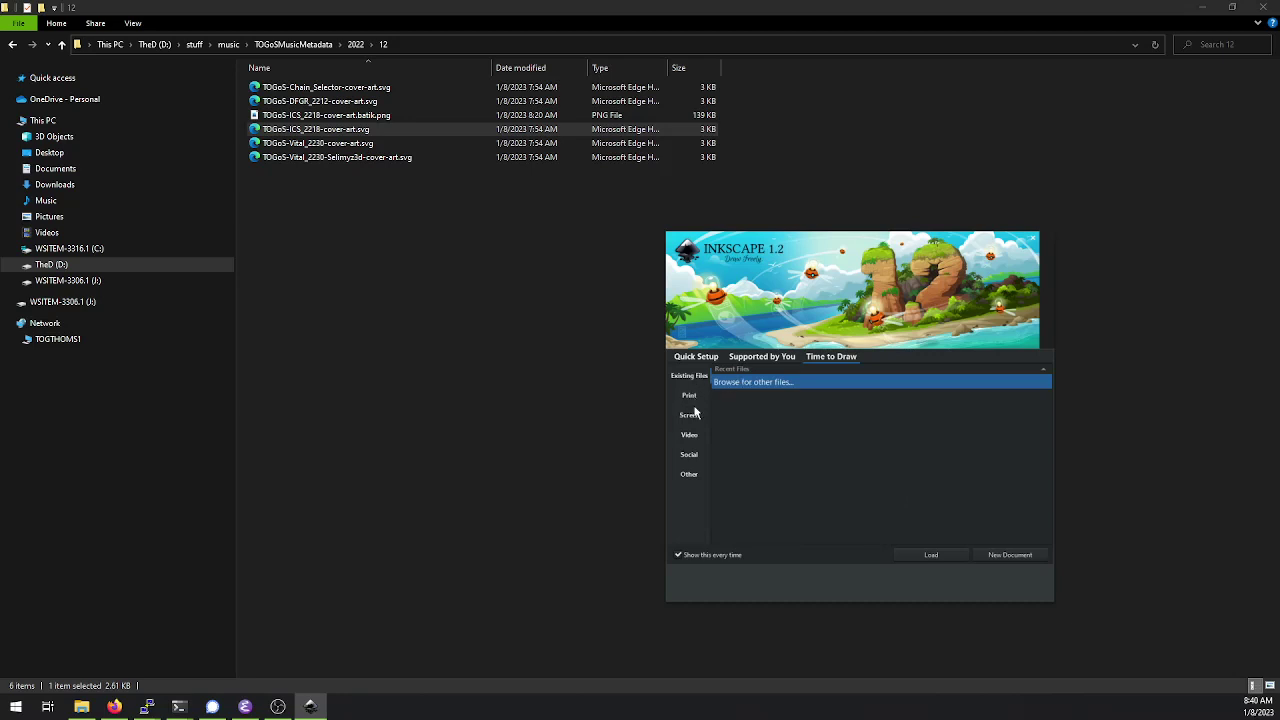
pyautogui.click(928, 555)
pyautogui.click(415, 47)
pyautogui.hotkey('ctrl', 'c')
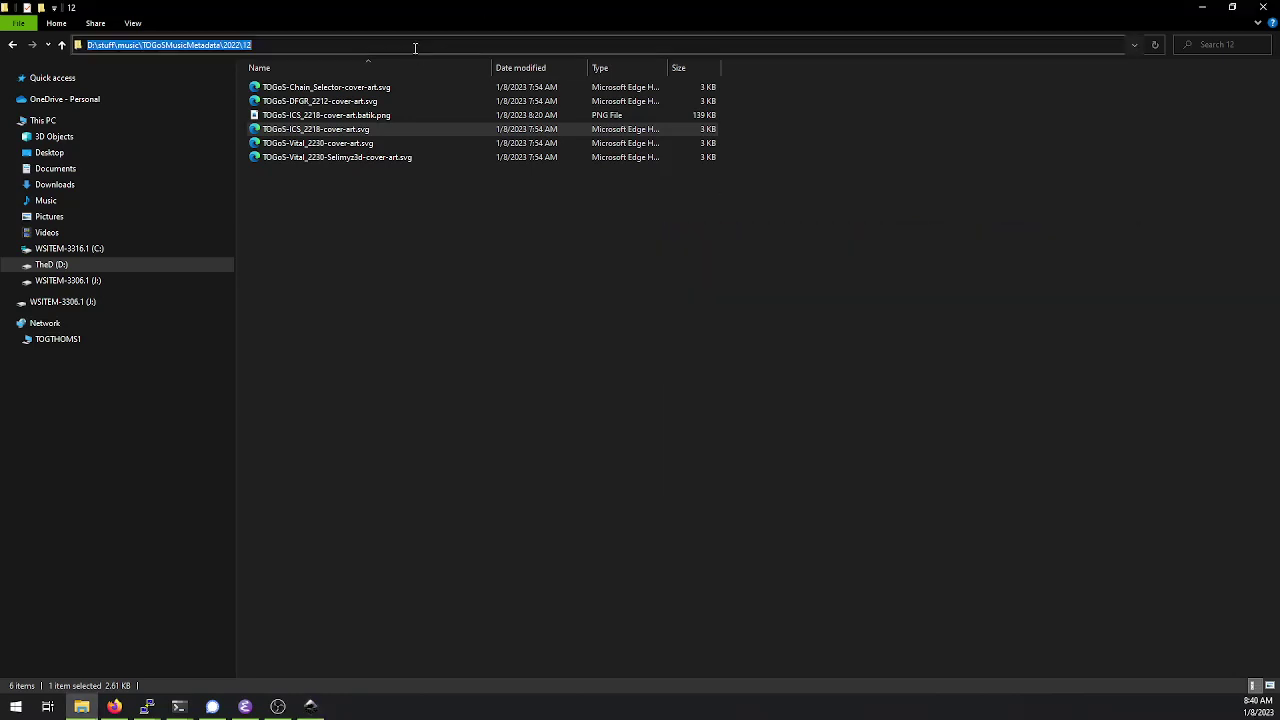
pyautogui.hotkey('alt', 'Tab')
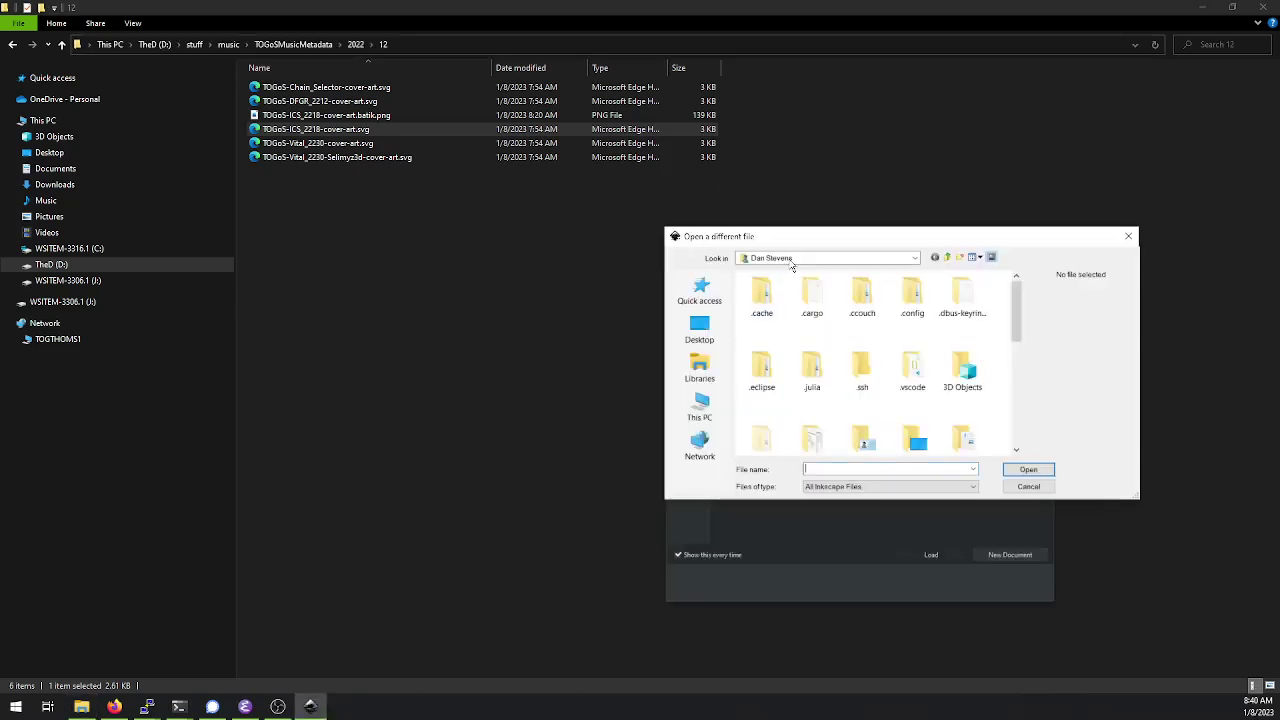
# Step: In the open-file dialog, paste the 2022\12 folder path and open TOGoS-ICS_2218-cover-art.svg
pyautogui.click(808, 260)
pyautogui.click(808, 260)
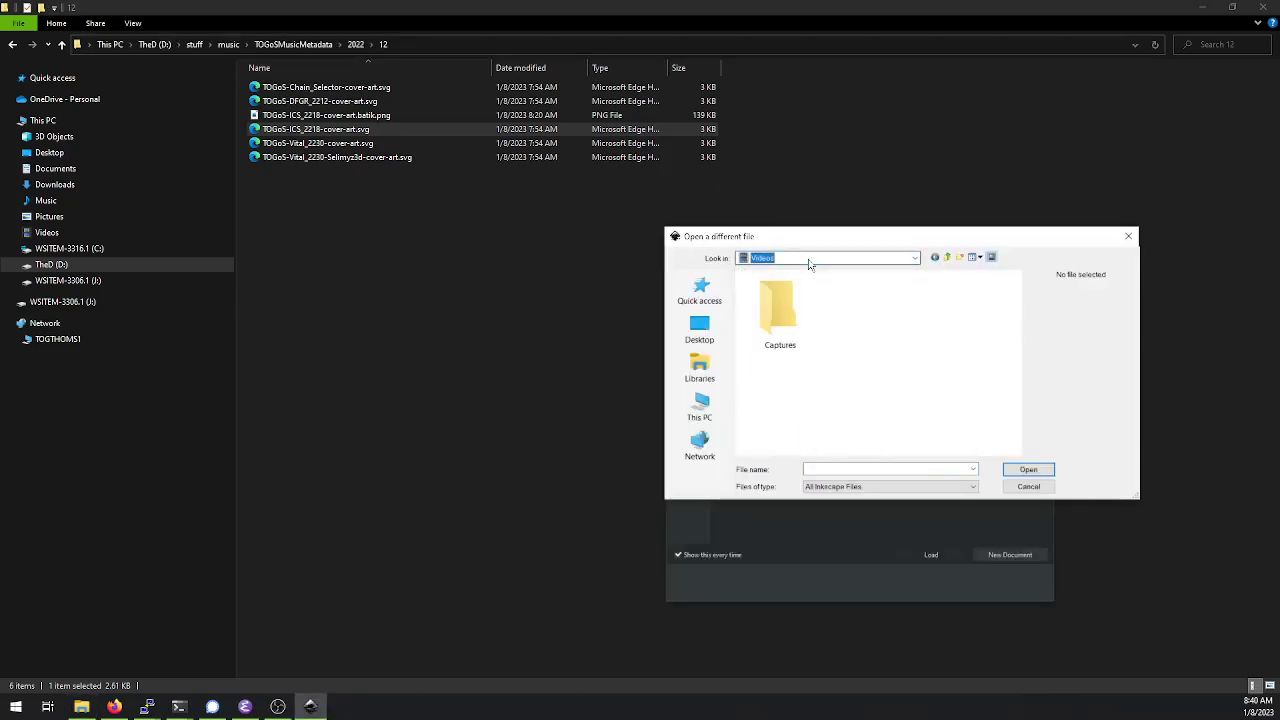
pyautogui.click(808, 260)
pyautogui.click(809, 262)
pyautogui.moveTo(820, 238); pyautogui.dragTo(600, 196)
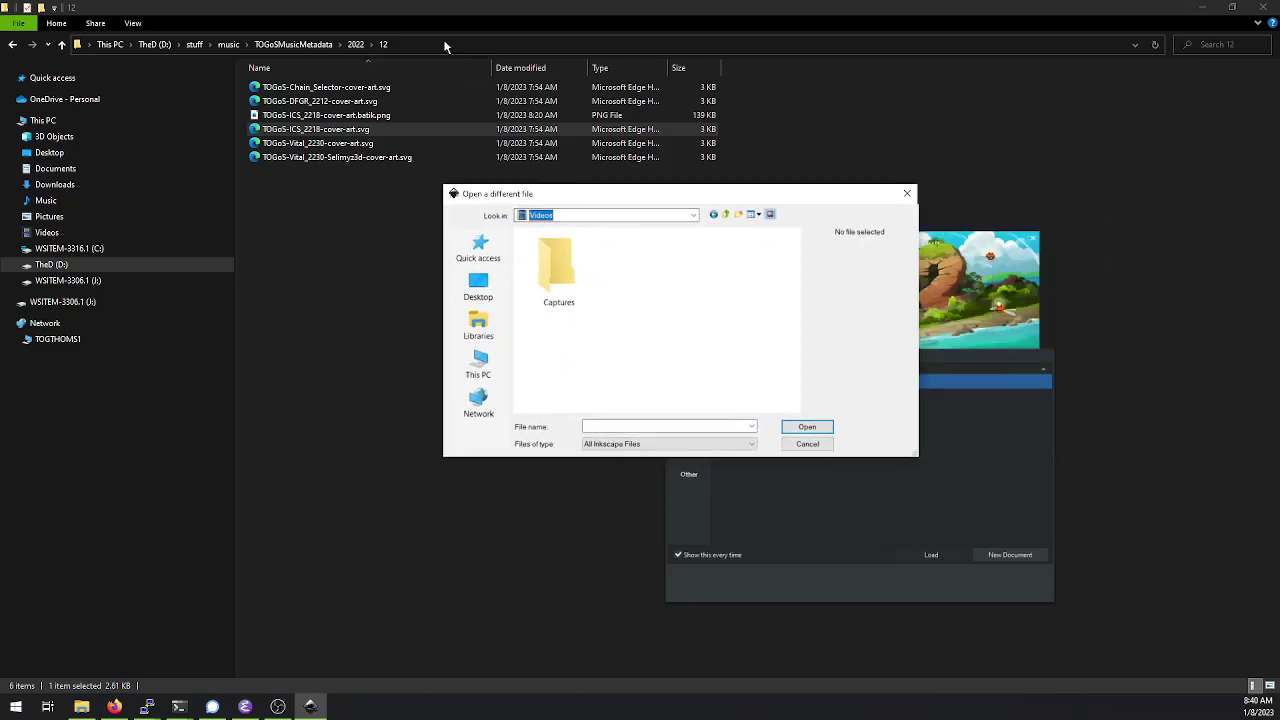
pyautogui.click(625, 427)
pyautogui.hotkey('ctrl', 'v')
pyautogui.press('Return')
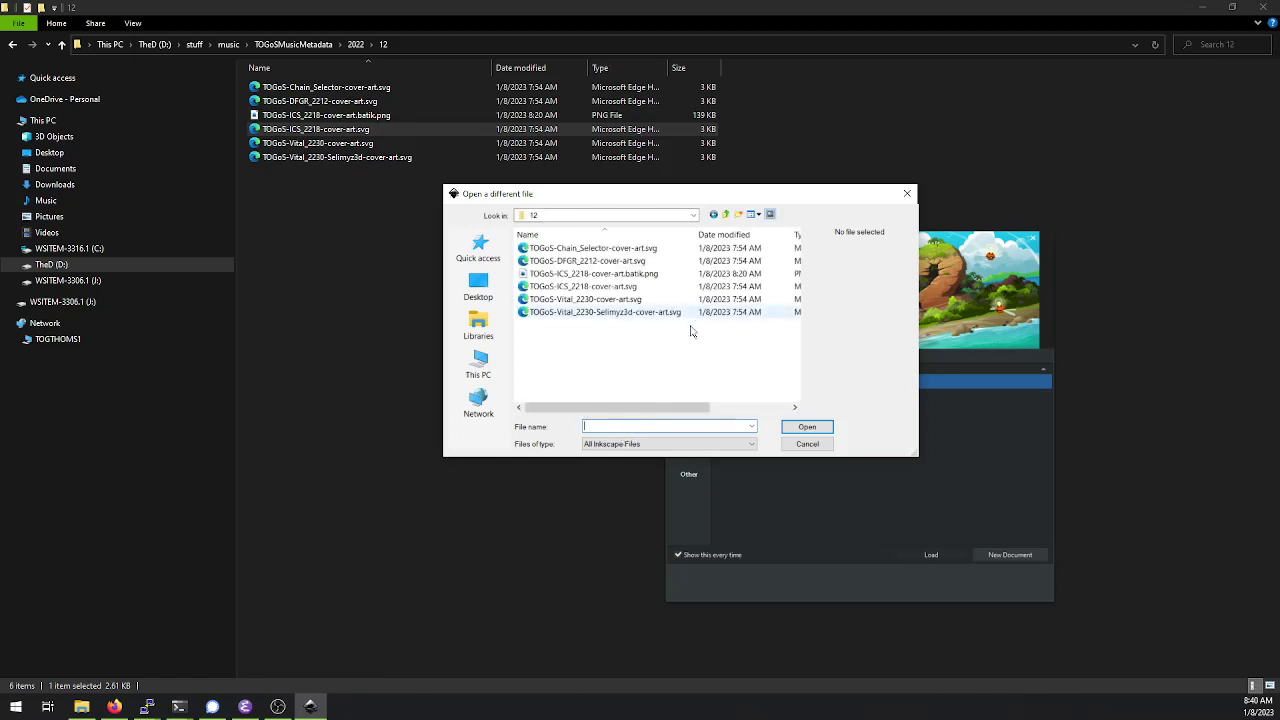
pyautogui.doubleClick(609, 290)
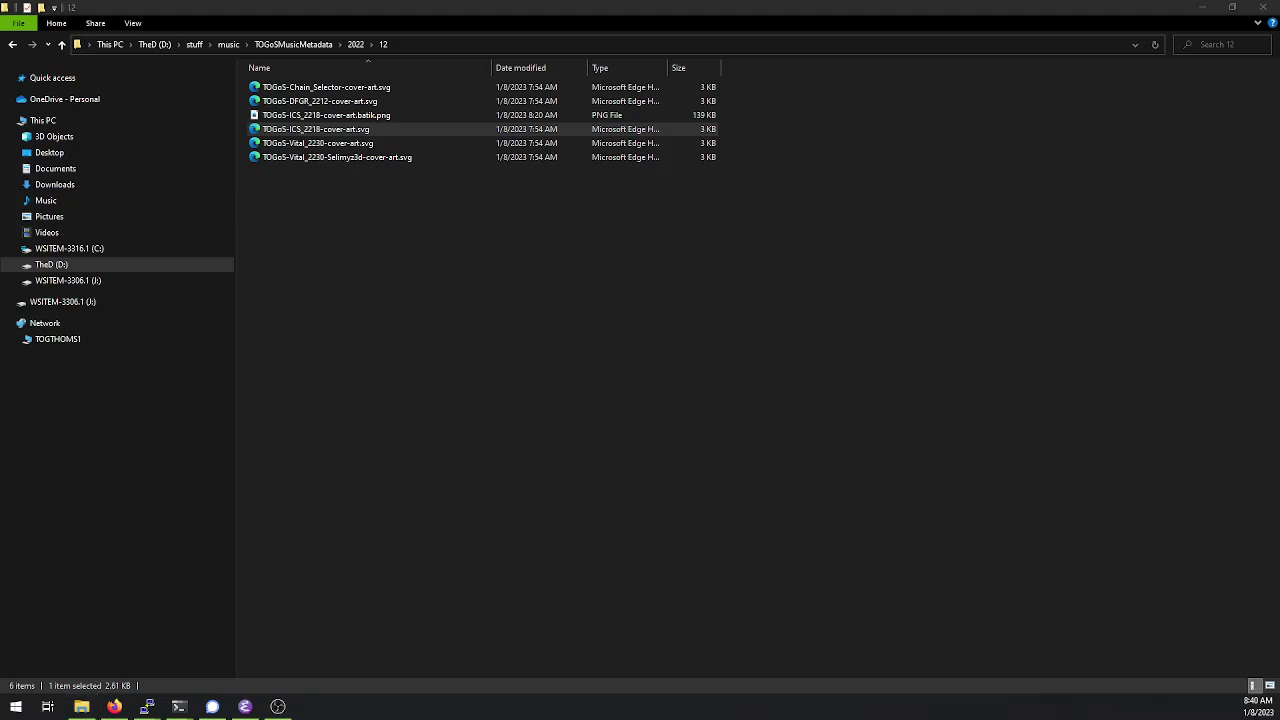
pyautogui.click(662, 361)
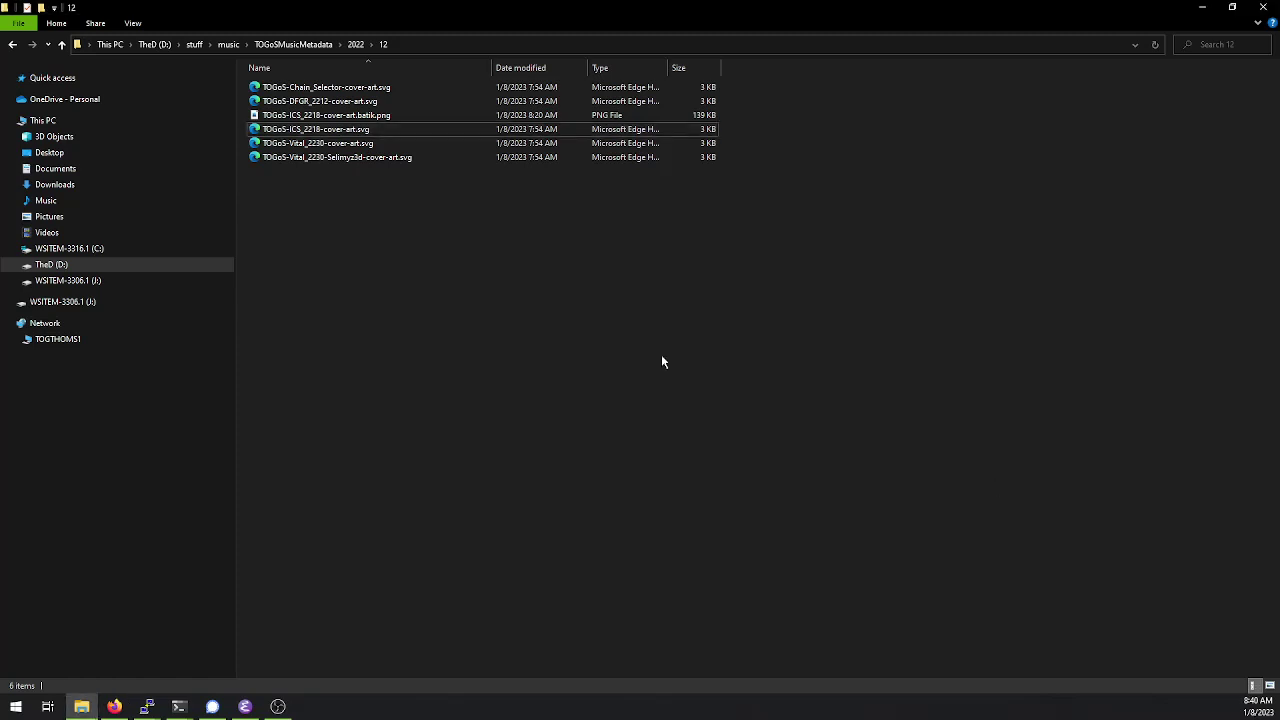